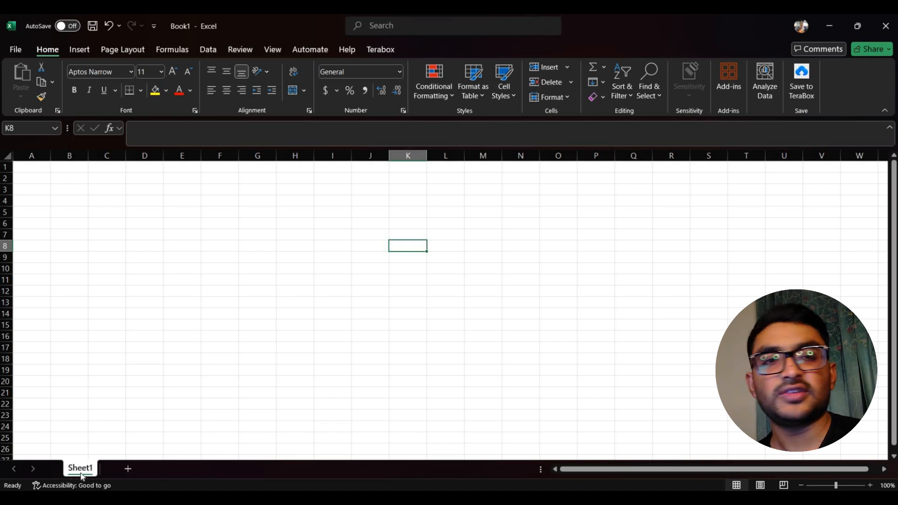
- Add four new worksheets, Sheet2 to Sheet5, to the workbook and return to Sheet1
{"action": "left_click", "coordinate": [127, 469]}
{"action": "left_click", "coordinate": [168, 469]}
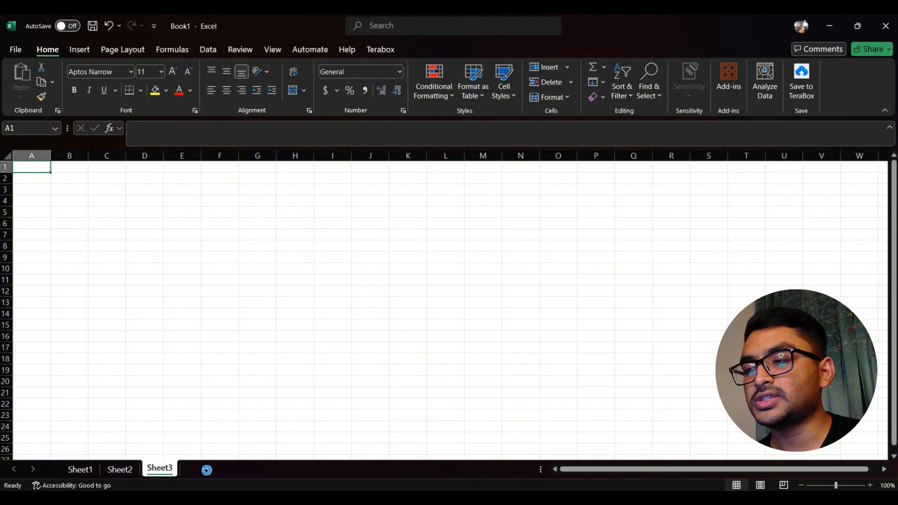
{"action": "left_click", "coordinate": [208, 469]}
{"action": "left_click", "coordinate": [243, 471]}
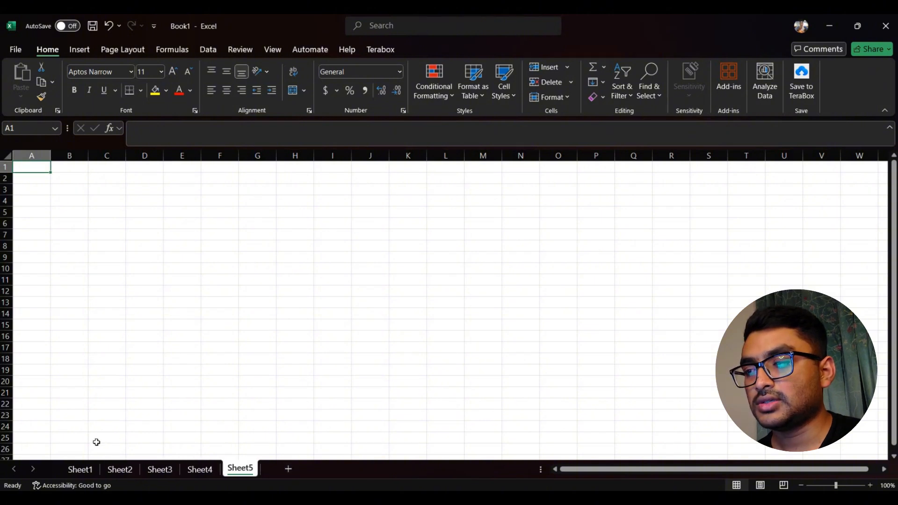
{"action": "left_click", "coordinate": [83, 470]}
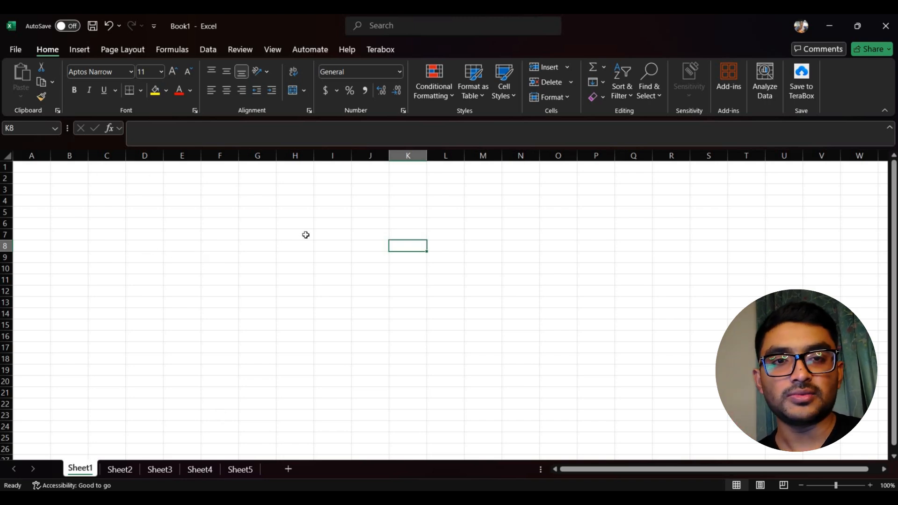
{"action": "left_click", "coordinate": [189, 198]}
{"action": "left_click", "coordinate": [189, 191]}
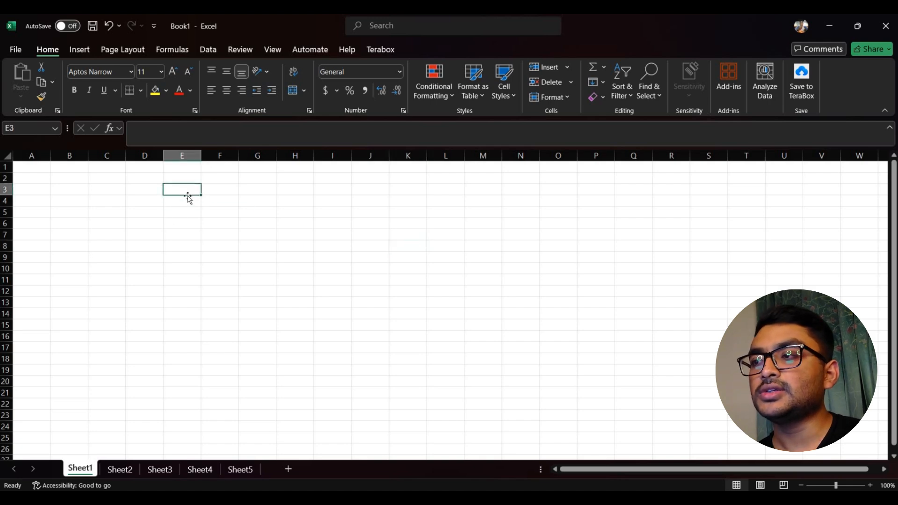
{"action": "left_click", "coordinate": [189, 199]}
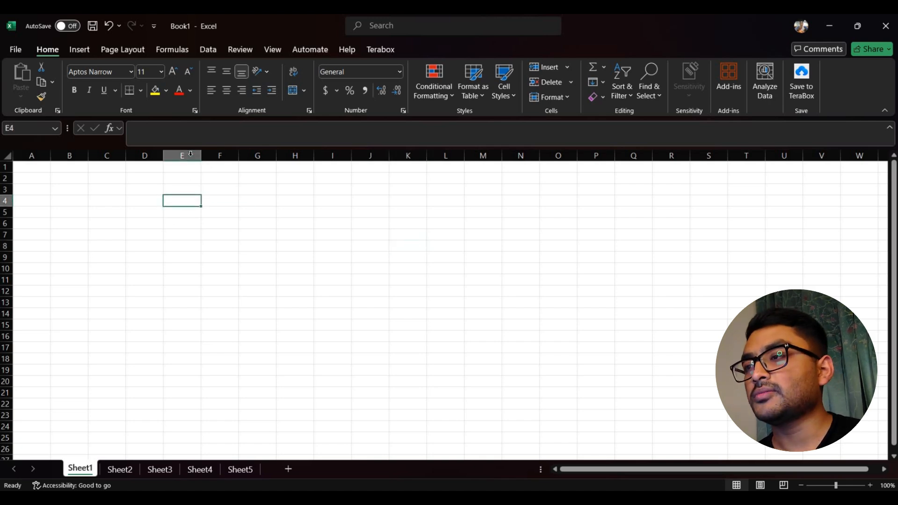
{"action": "key", "text": "ctrl+space"}
{"action": "left_click", "coordinate": [177, 200]}
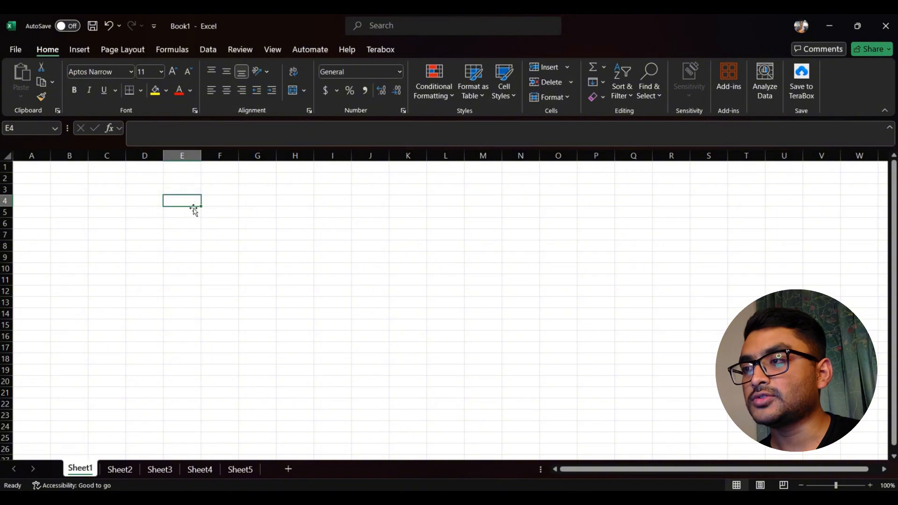
{"action": "left_click", "coordinate": [419, 176]}
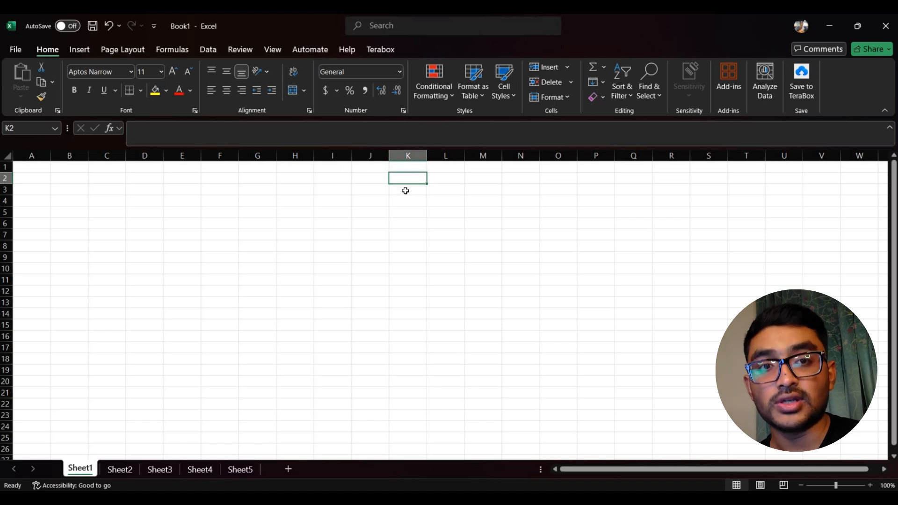
{"action": "left_click", "coordinate": [321, 271]}
- Enter the title Groceries in cell A1 and the header SL in cell A2
{"action": "key", "text": "ctrl+Home"}
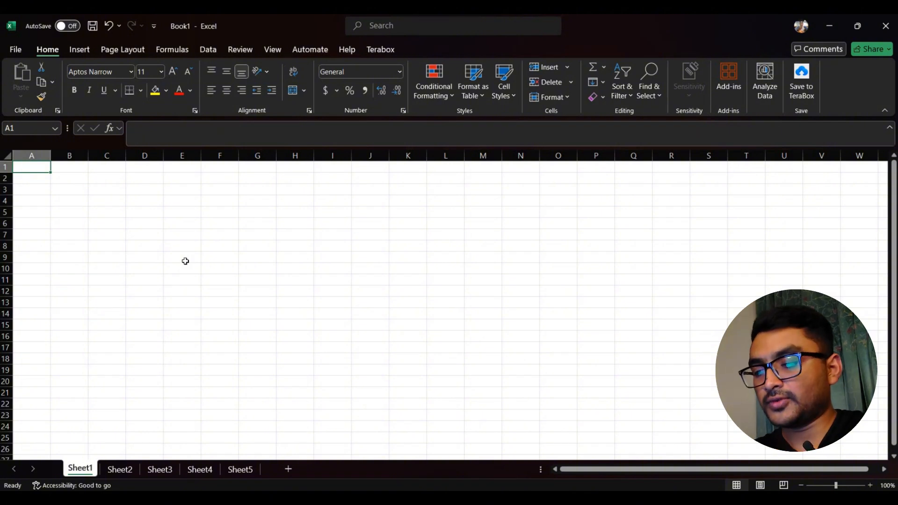
{"action": "type", "text": "Groceries"}
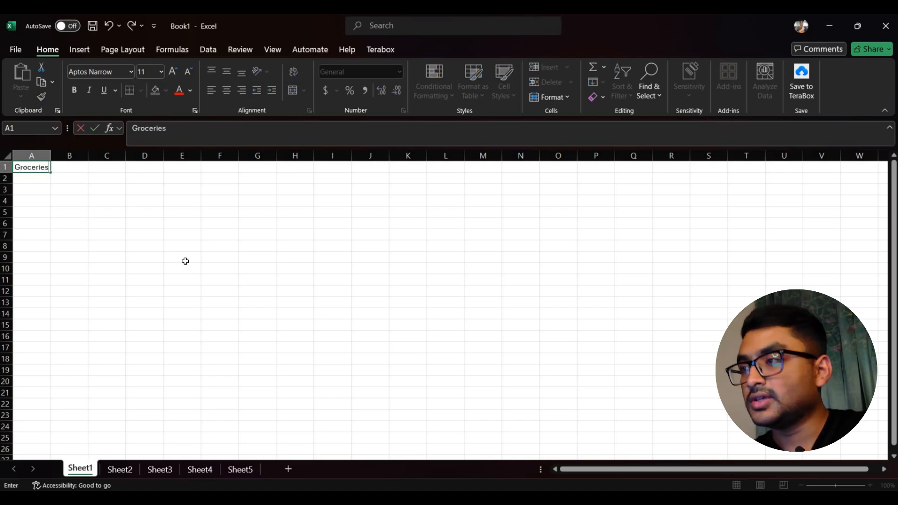
{"action": "key", "text": "Return"}
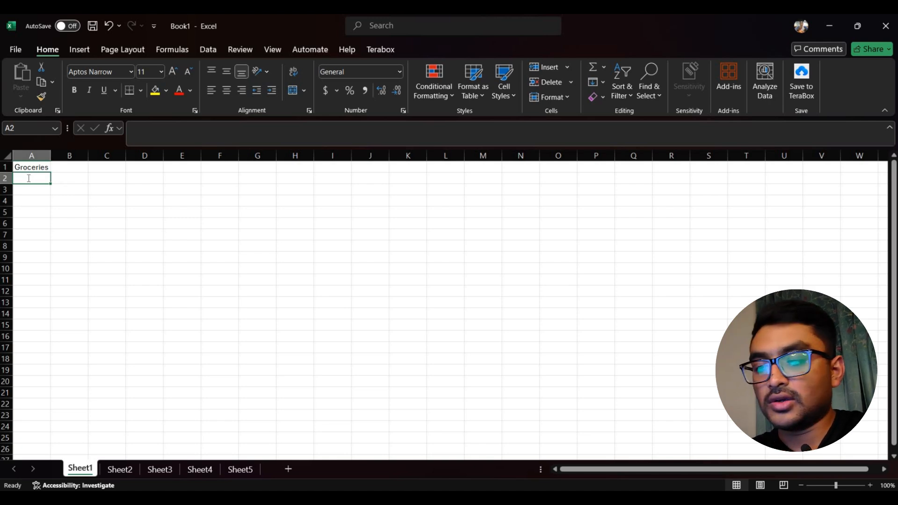
{"action": "type", "text": "SL"}
{"action": "key", "text": "Return"}
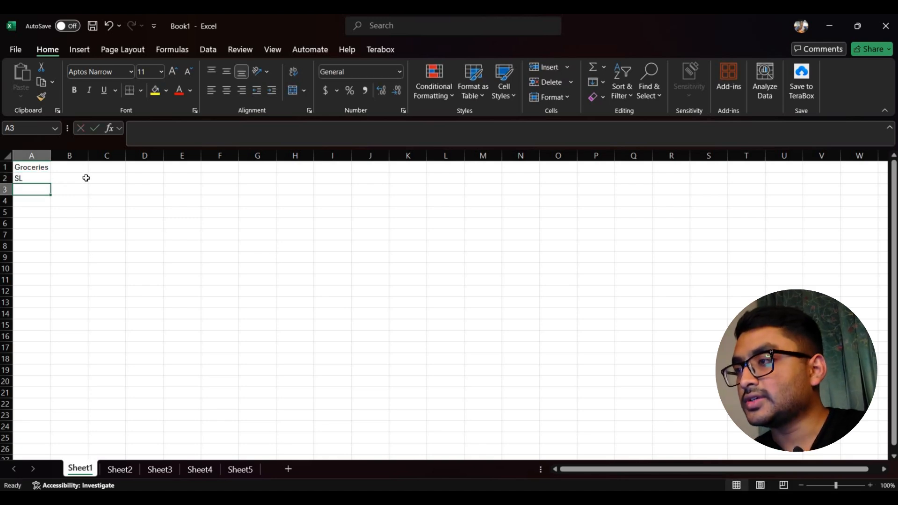
- Enter the header Fruits in cell B2 and the correctly spelled header Quantity in cell C2
{"action": "left_click", "coordinate": [83, 179]}
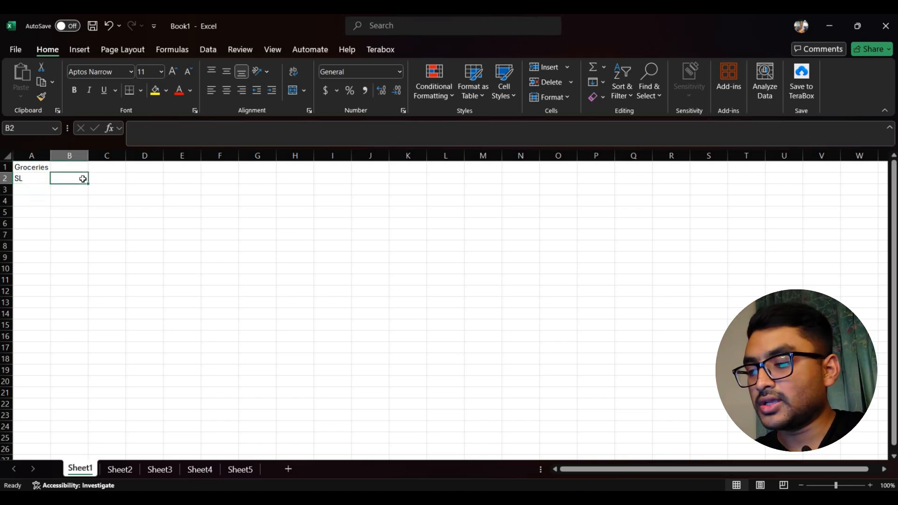
{"action": "type", "text": "Fruits"}
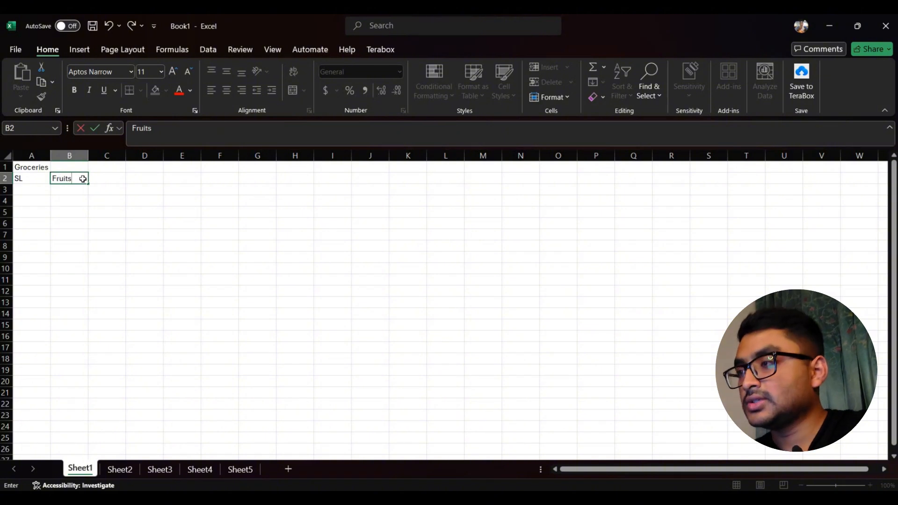
{"action": "key", "text": "Return"}
{"action": "left_click", "coordinate": [115, 177]}
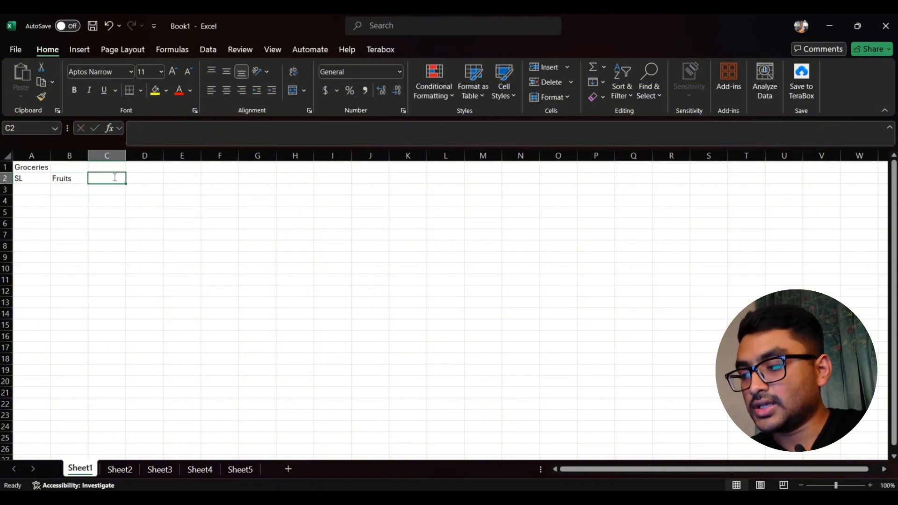
{"action": "type", "text": "Quamtity"}
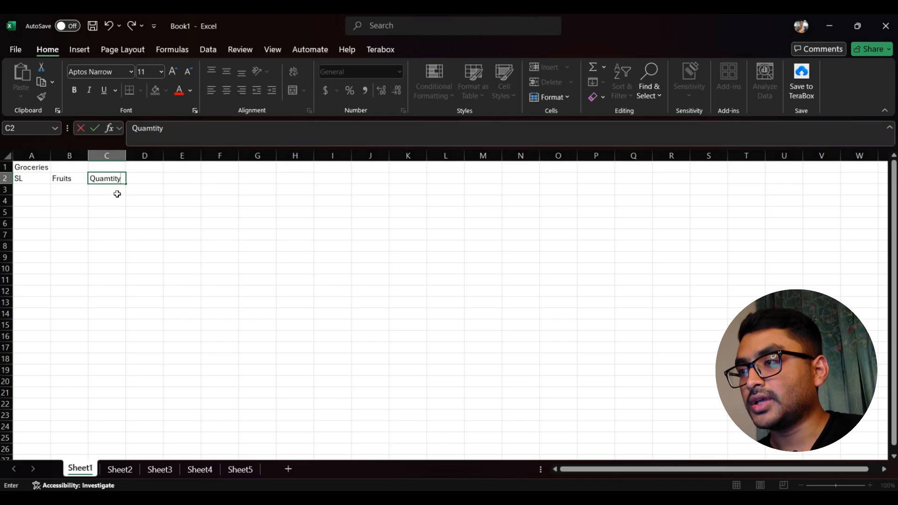
{"action": "key", "text": "Return"}
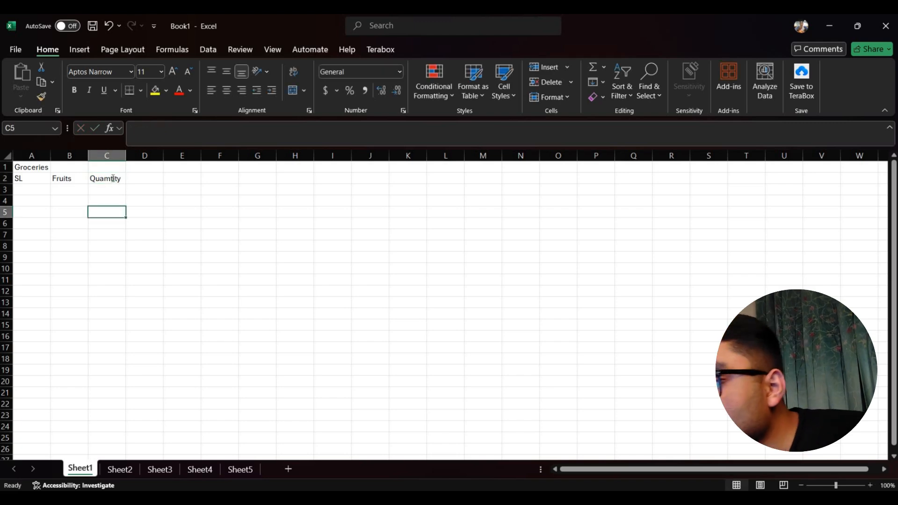
{"action": "double_click", "coordinate": [112, 179]}
{"action": "key", "text": "BackSpace"}
{"action": "type", "text": "n"}
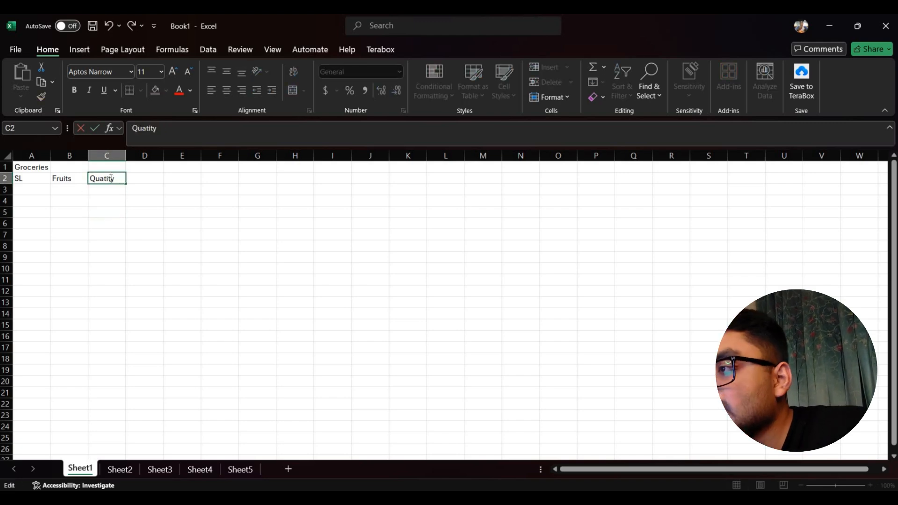
{"action": "key", "text": "Return"}
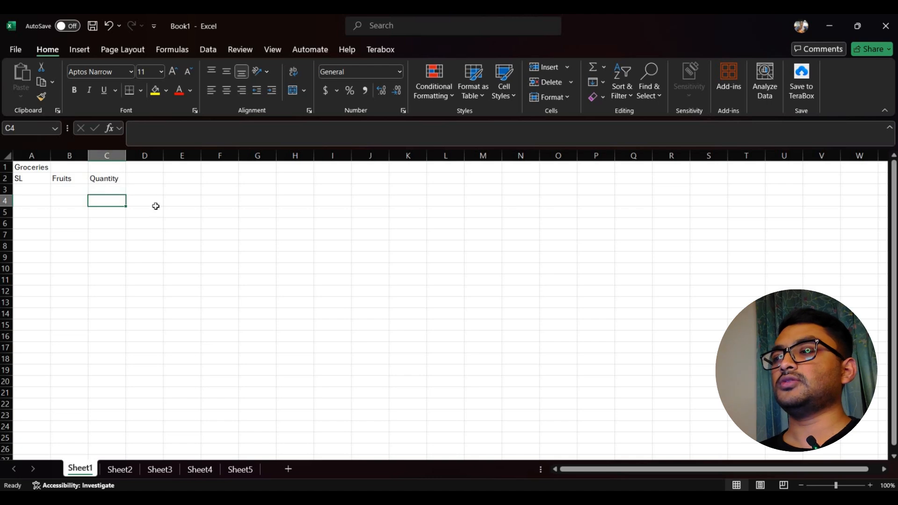
- Set the font size of the Groceries title in cell A1 to 16
{"action": "key", "text": "Up"}
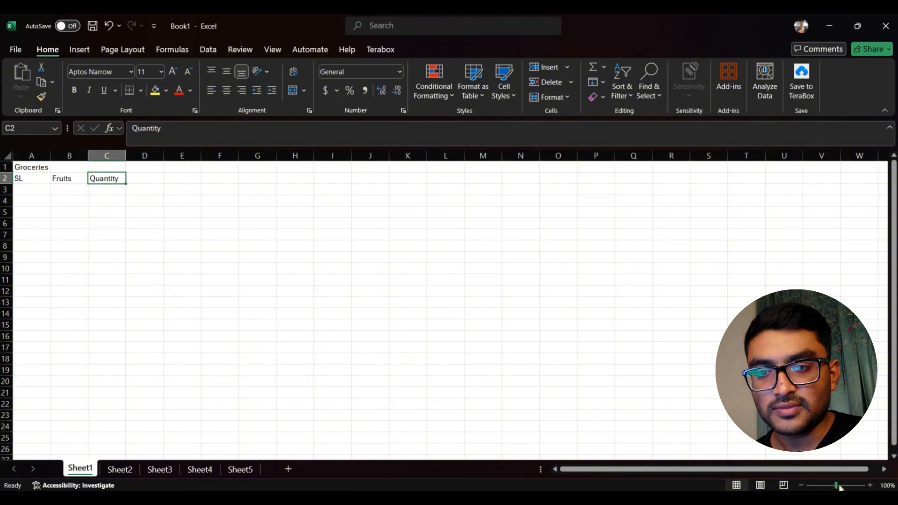
{"action": "left_click_drag", "start_coordinate": [842, 487], "coordinate": [845, 488]}
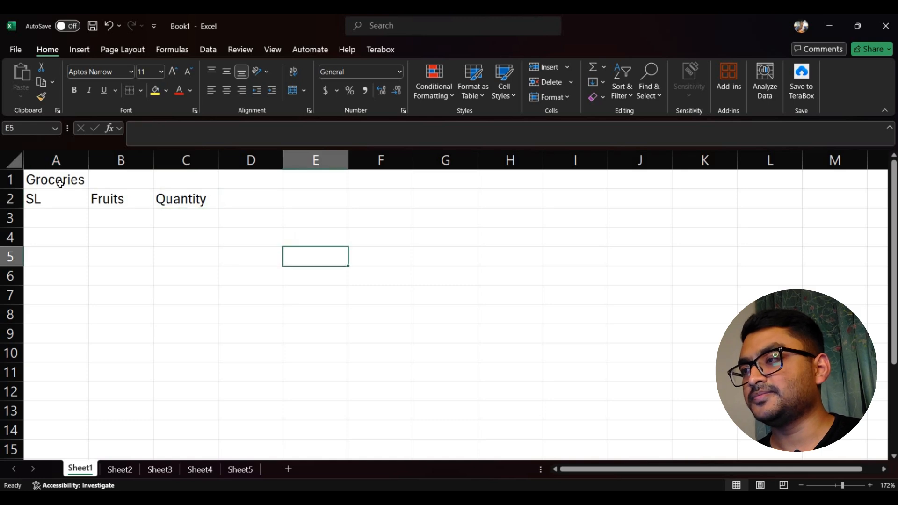
{"action": "left_click", "coordinate": [59, 182]}
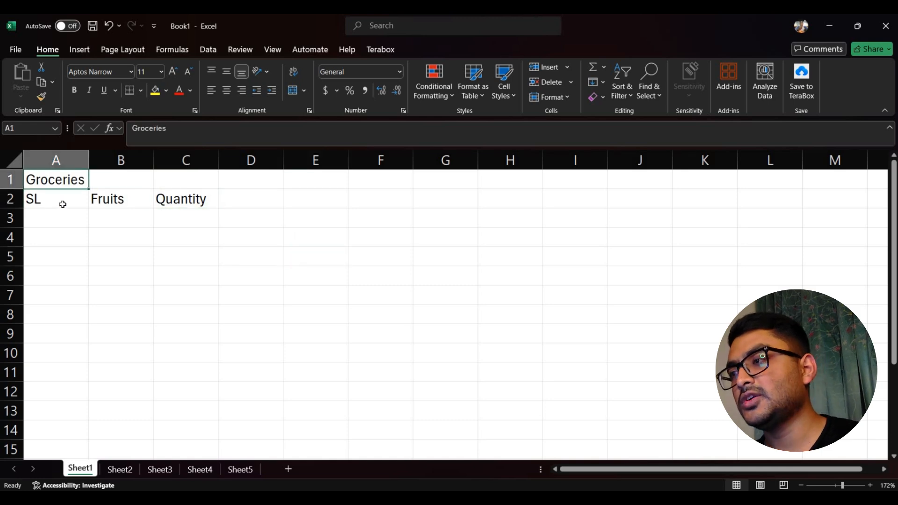
{"action": "left_click", "coordinate": [62, 204]}
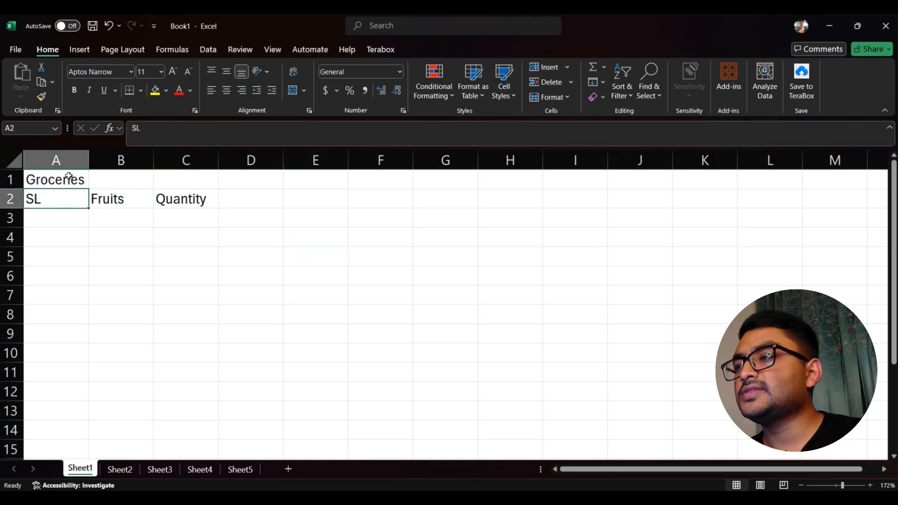
{"action": "left_click", "coordinate": [71, 176]}
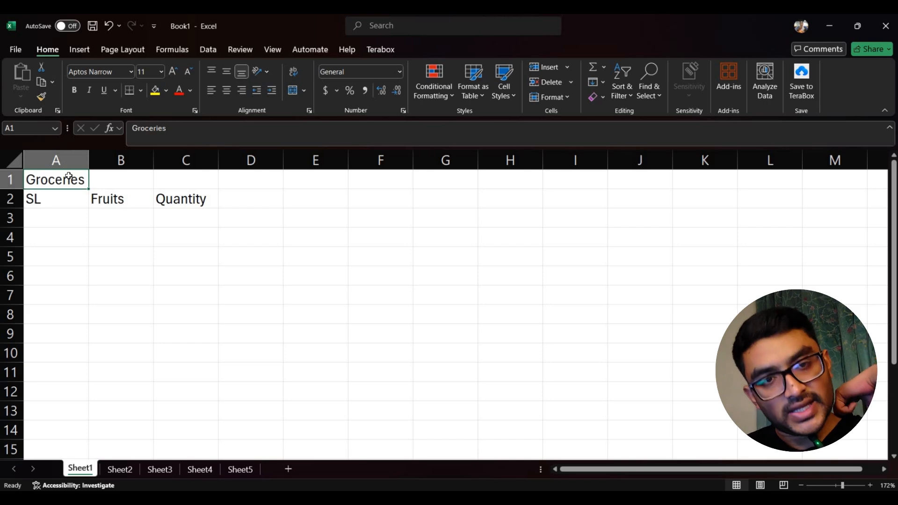
{"action": "left_click", "coordinate": [101, 181]}
{"action": "key", "text": "Left"}
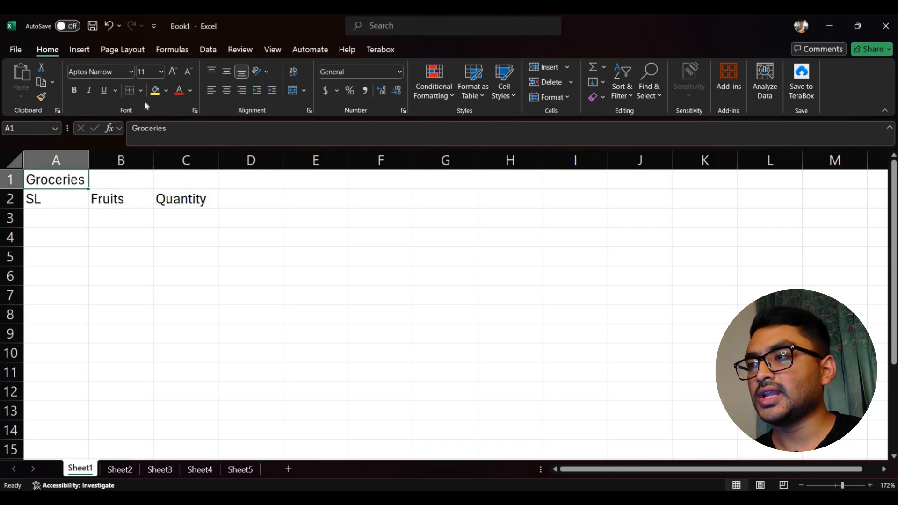
{"action": "left_click", "coordinate": [161, 71]}
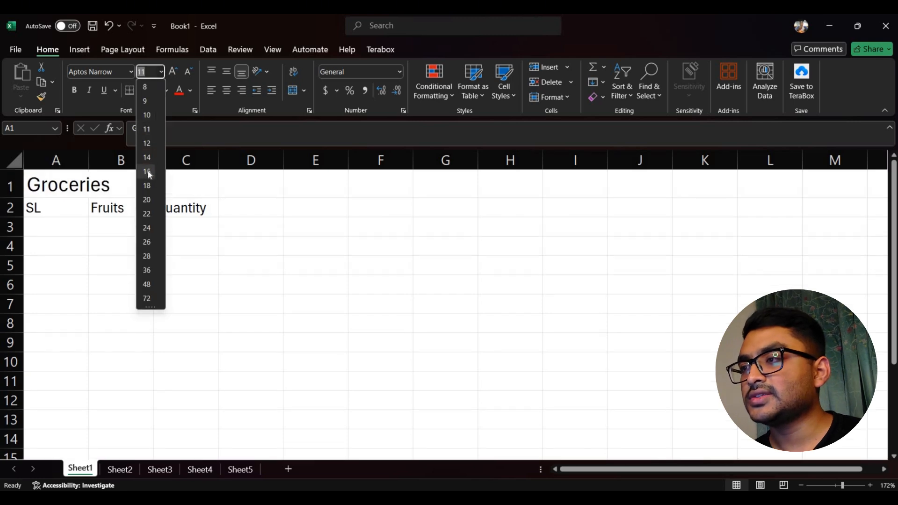
{"action": "left_click", "coordinate": [148, 172]}
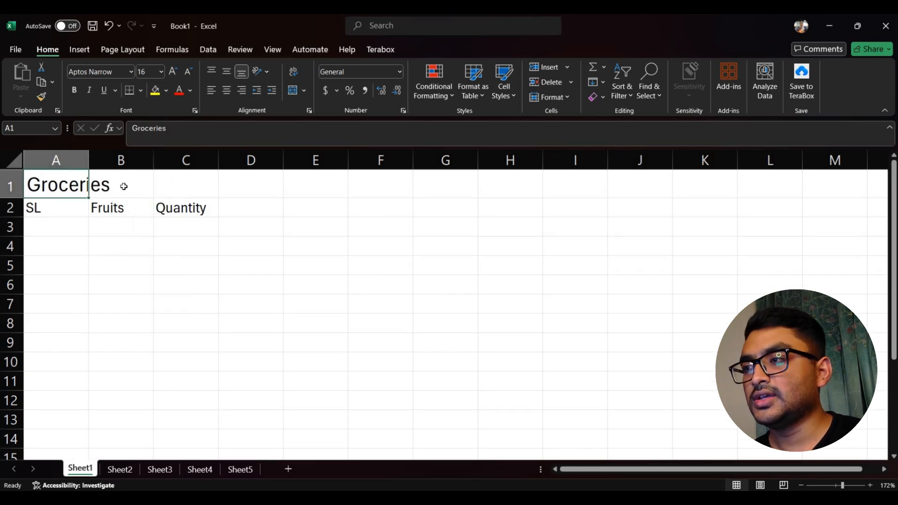
- Widen column A so the enlarged Groceries title fits inside cell A1
{"action": "key", "text": "Right"}
{"action": "key", "text": "Left"}
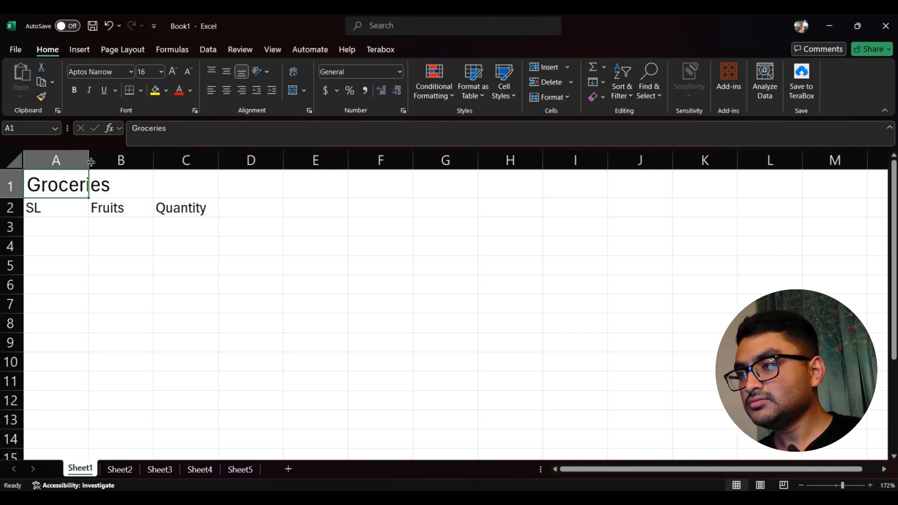
{"action": "left_click_drag", "start_coordinate": [92, 162], "coordinate": [119, 158]}
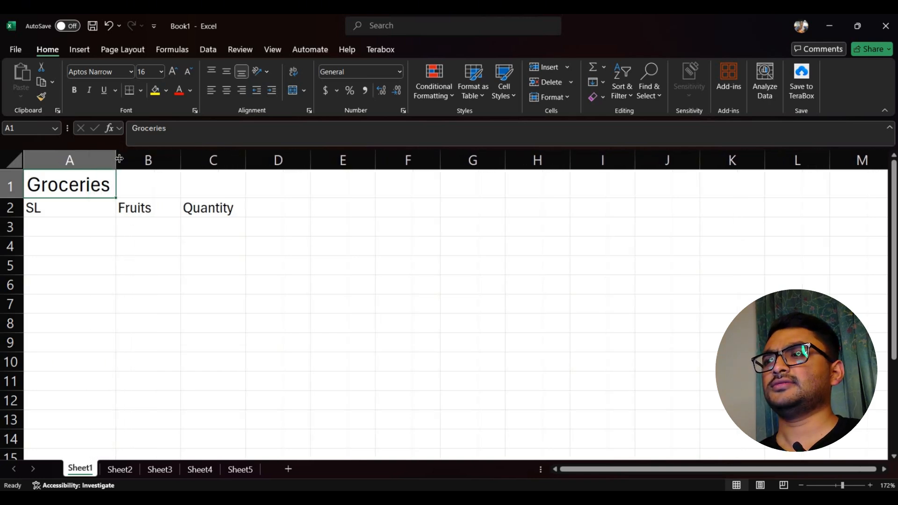
{"action": "left_click", "coordinate": [138, 179]}
{"action": "key", "text": "Down"}
{"action": "key", "text": "Down"}
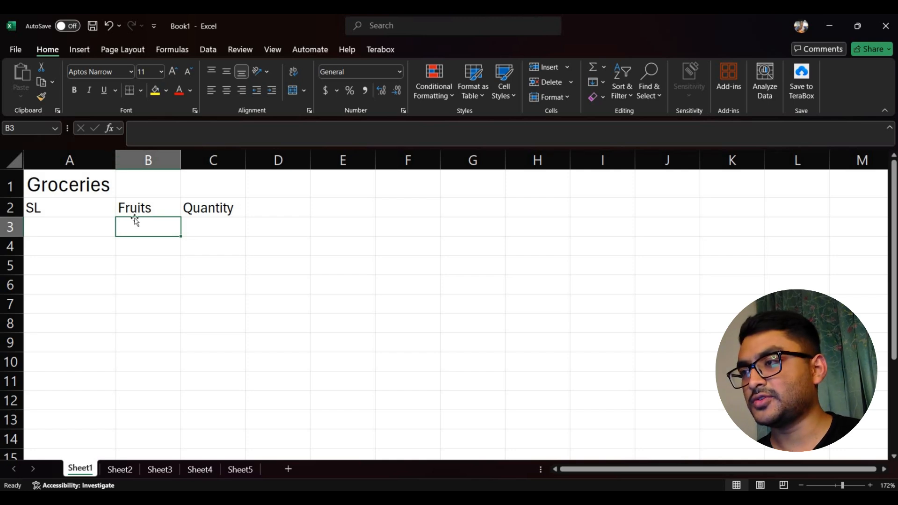
{"action": "key", "text": "ctrl+Home"}
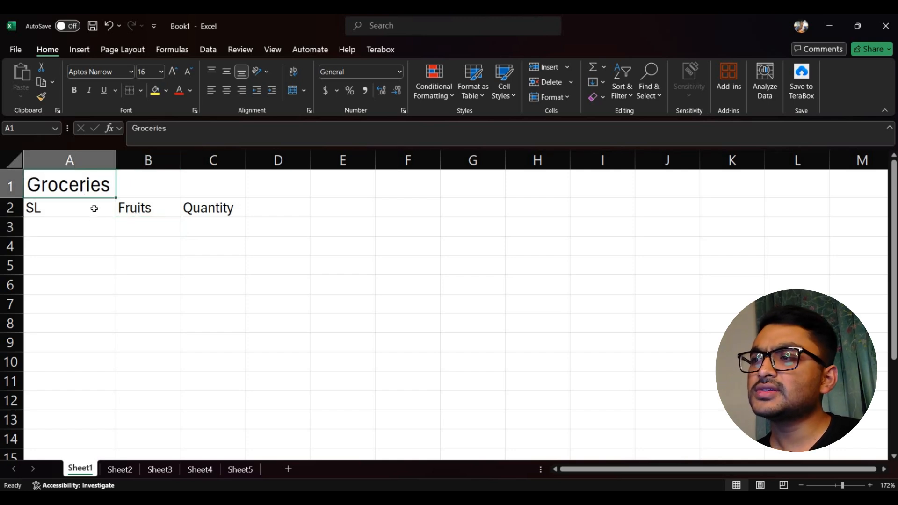
{"action": "left_click", "coordinate": [94, 209]}
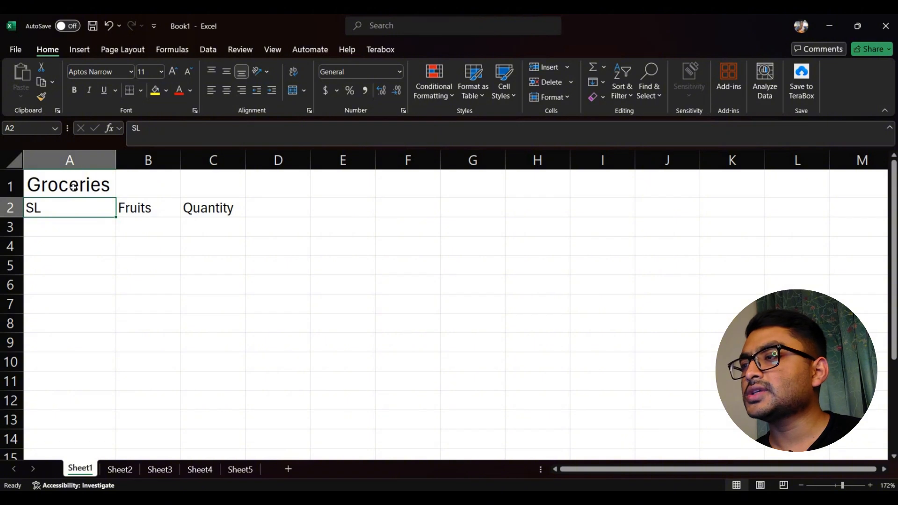
{"action": "left_click", "coordinate": [88, 184]}
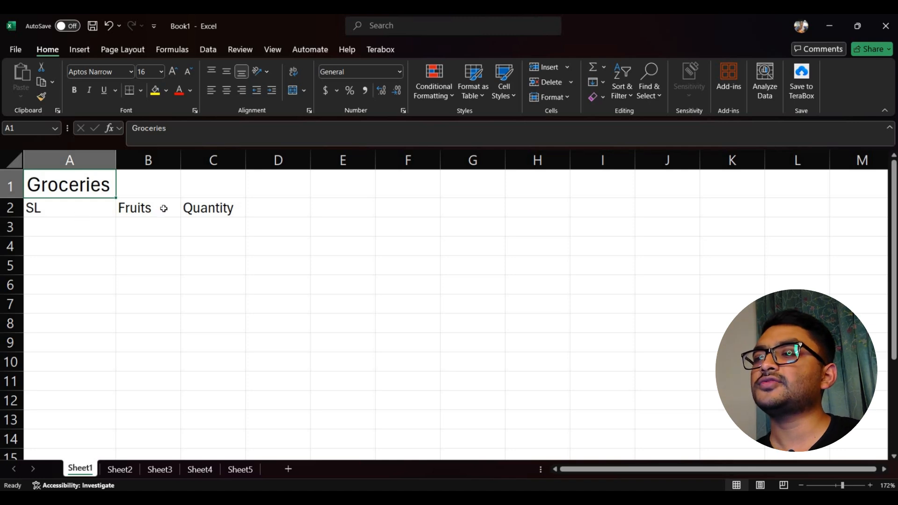
{"action": "key", "text": "Down"}
{"action": "key", "text": "Right"}
{"action": "key", "text": "Right"}
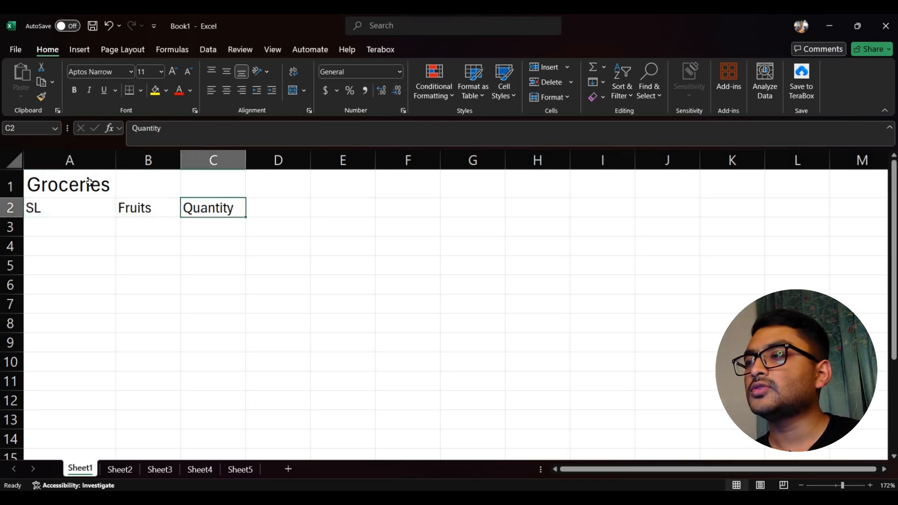
{"action": "left_click", "coordinate": [88, 182]}
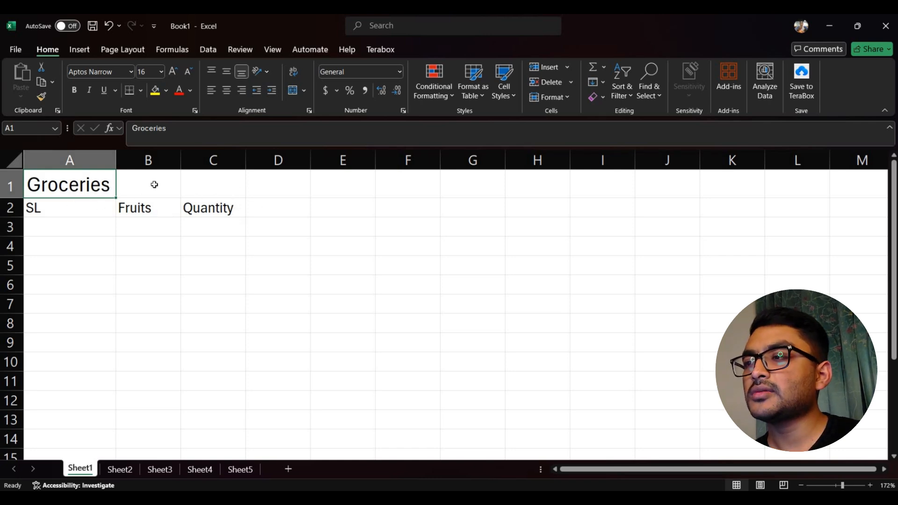
{"action": "left_click", "coordinate": [204, 186]}
{"action": "left_click", "coordinate": [91, 181]}
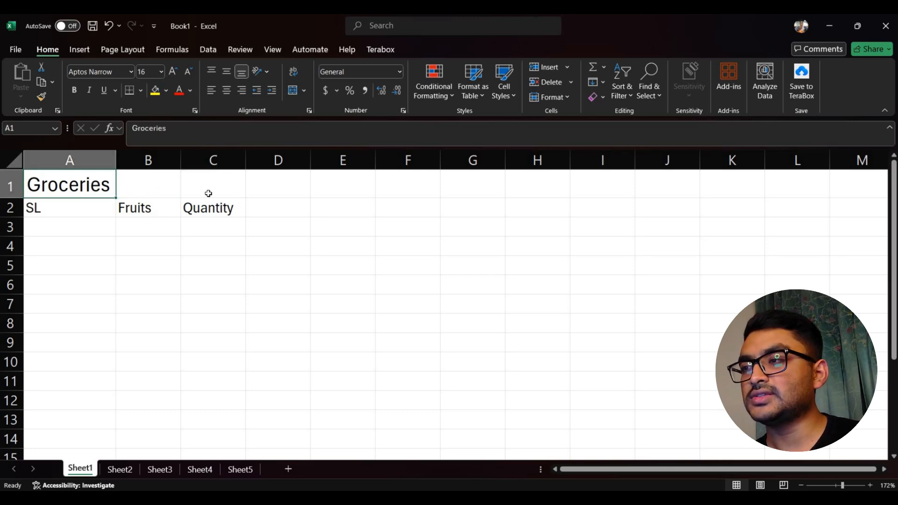
- Merge and center the Groceries title across cells A1 to C1, above the three column headers
{"action": "left_click", "coordinate": [143, 188]}
{"action": "left_click", "coordinate": [206, 186]}
{"action": "left_click", "coordinate": [81, 185]}
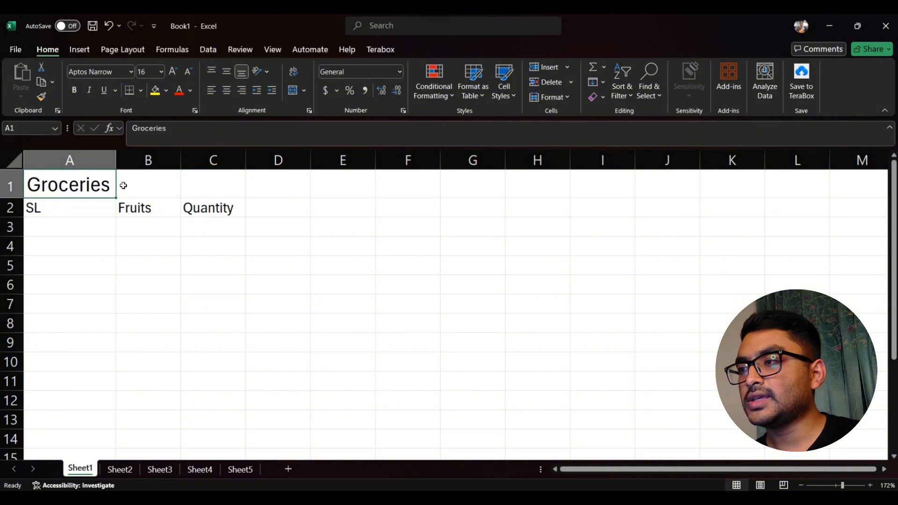
{"action": "left_click_drag", "start_coordinate": [142, 186], "coordinate": [215, 172]}
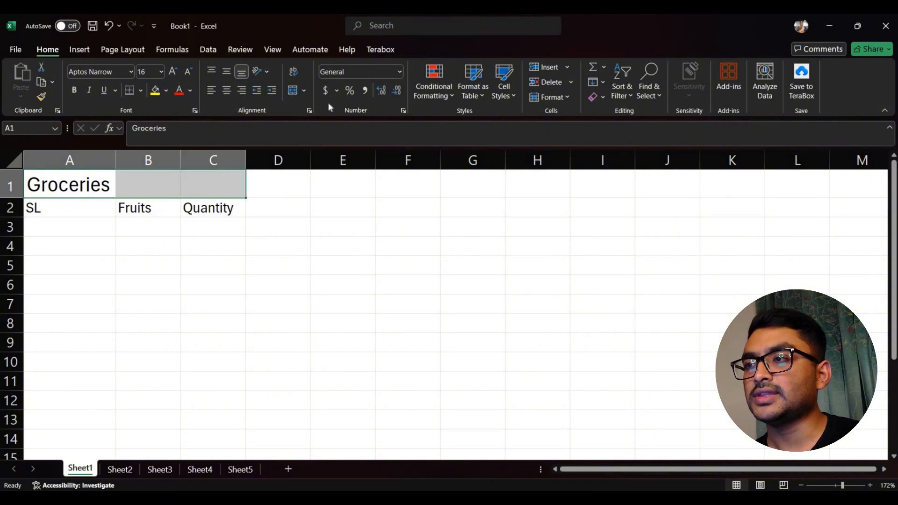
{"action": "left_click", "coordinate": [293, 93]}
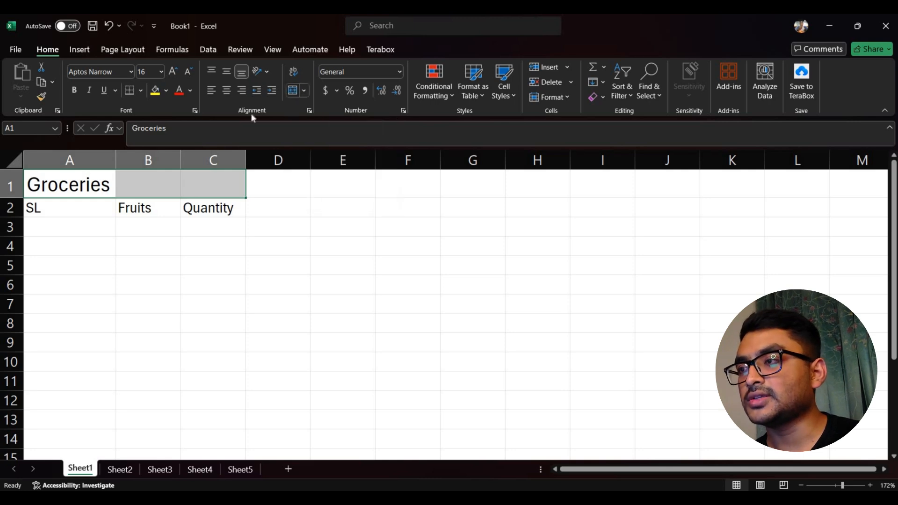
{"action": "left_click", "coordinate": [118, 230]}
{"action": "left_click", "coordinate": [71, 181]}
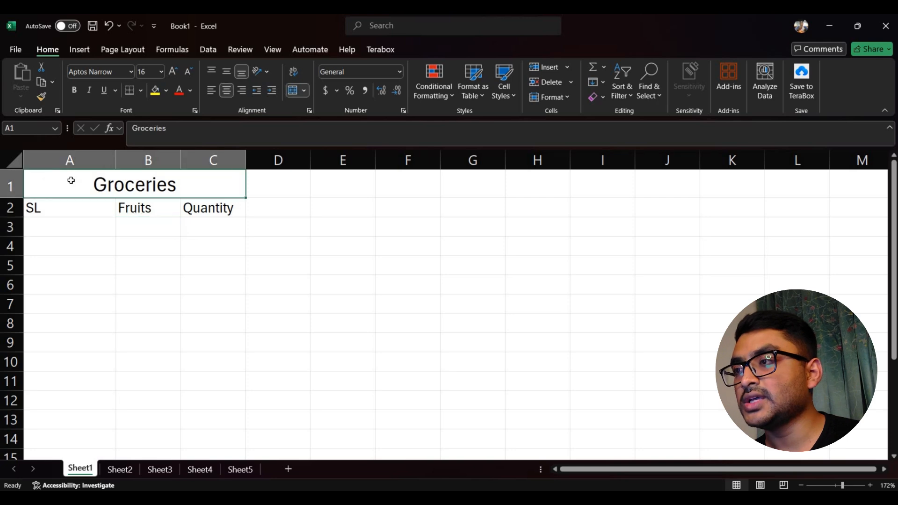
- Narrow column A so it fits the short SL header more closely
{"action": "left_click", "coordinate": [69, 209]}
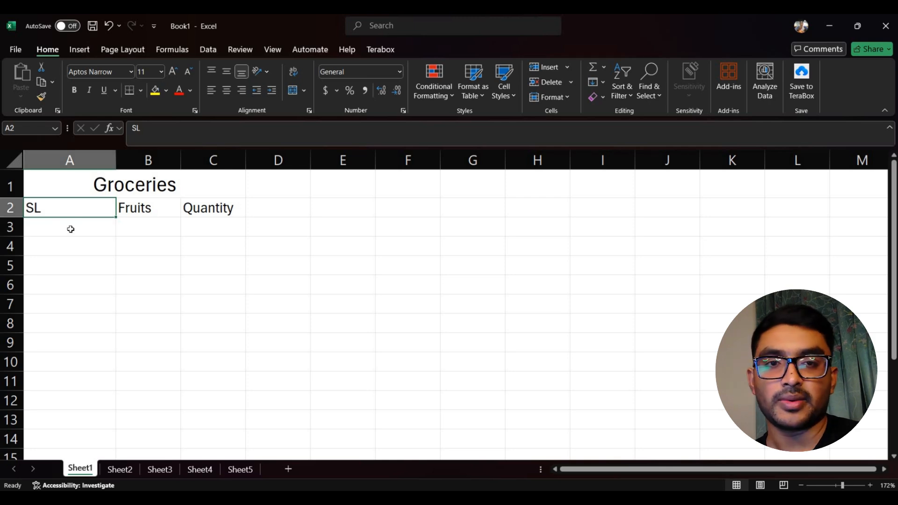
{"action": "left_click", "coordinate": [209, 210]}
{"action": "left_click_drag", "start_coordinate": [113, 158], "coordinate": [61, 157]}
- Enter the serial numbers 1, 2 and 3 under the SL header in cells A3 to A5
{"action": "left_click", "coordinate": [53, 225]}
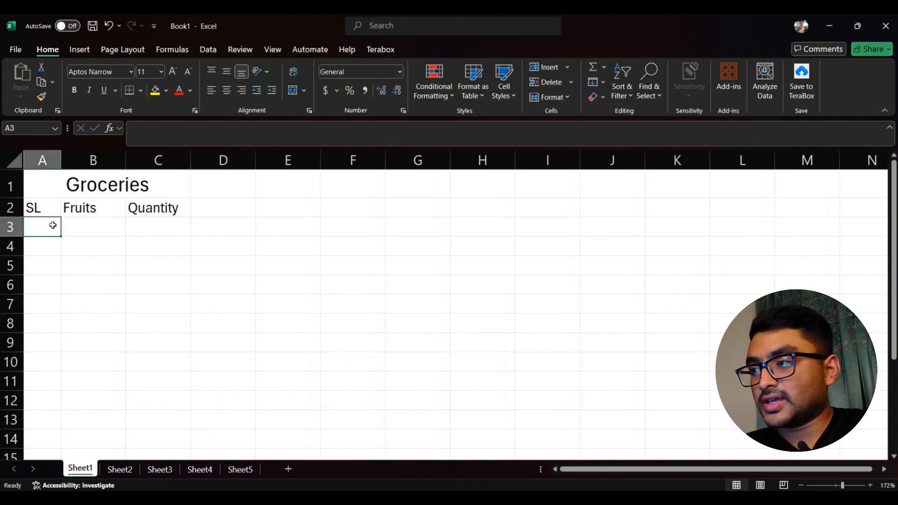
{"action": "type", "text": "1"}
{"action": "key", "text": "Return"}
{"action": "type", "text": "2"}
{"action": "key", "text": "Return"}
{"action": "type", "text": "3"}
{"action": "key", "text": "Return"}
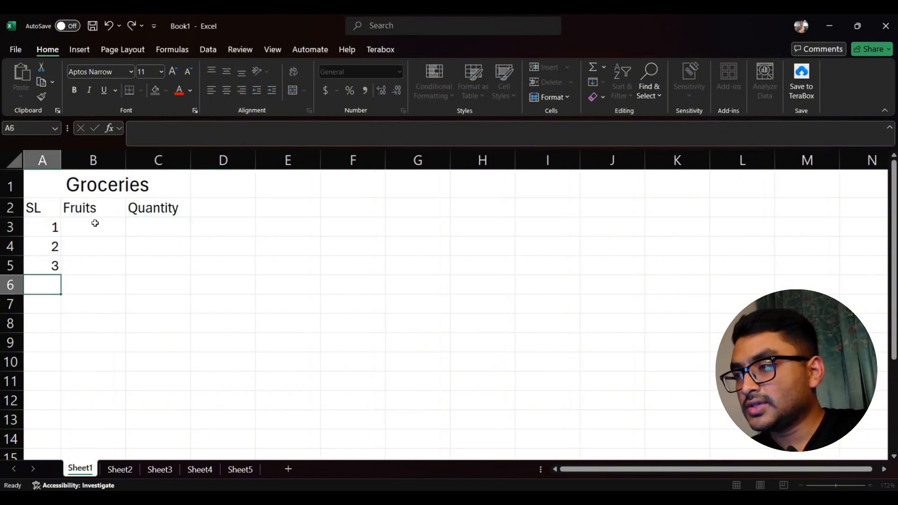
- Enter Apples, Oranges and Mangoes under the Fruits header in cells B3 to B5
{"action": "left_click", "coordinate": [96, 224]}
{"action": "type", "text": "Apples"}
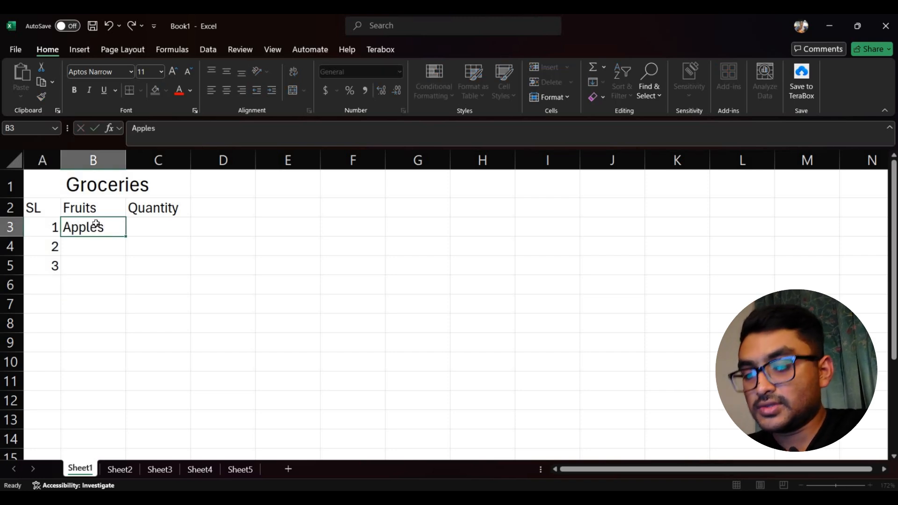
{"action": "key", "text": "Return"}
{"action": "type", "text": "O"}
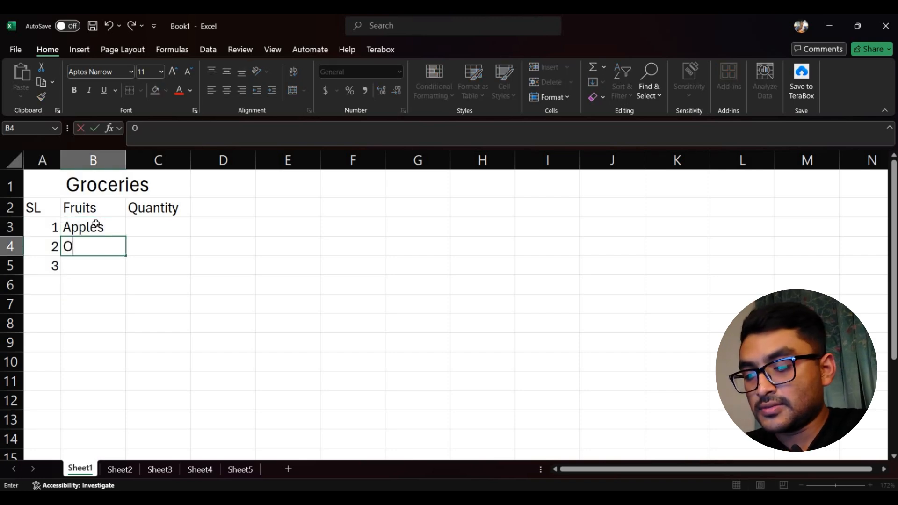
{"action": "type", "text": "ranges"}
{"action": "key", "text": "Return"}
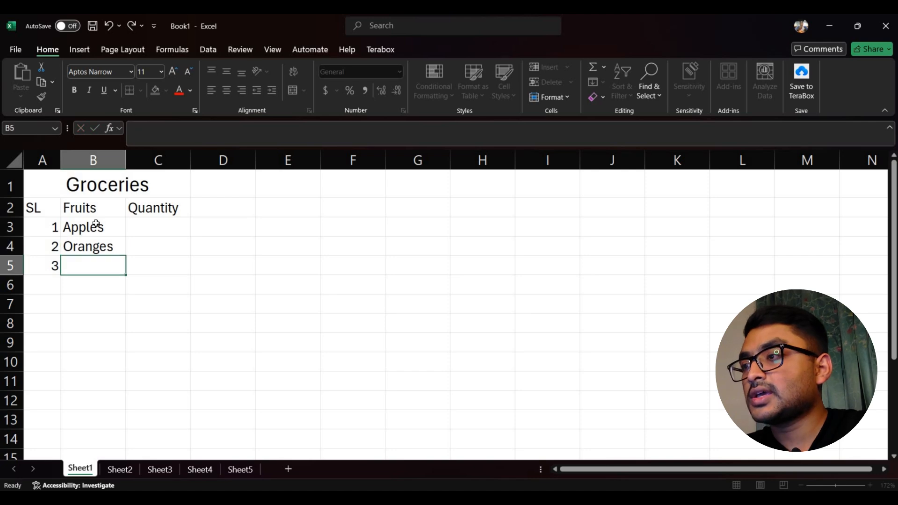
{"action": "type", "text": "Mangoes"}
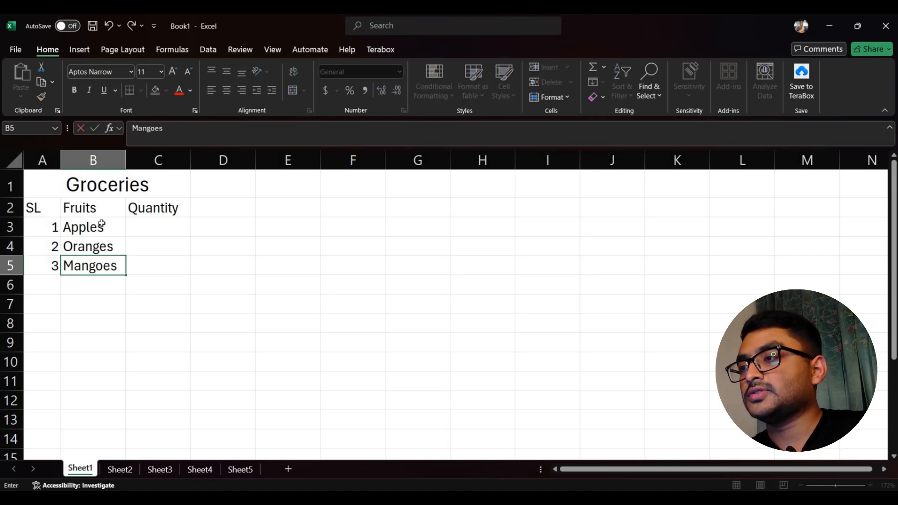
{"action": "key", "text": "Return"}
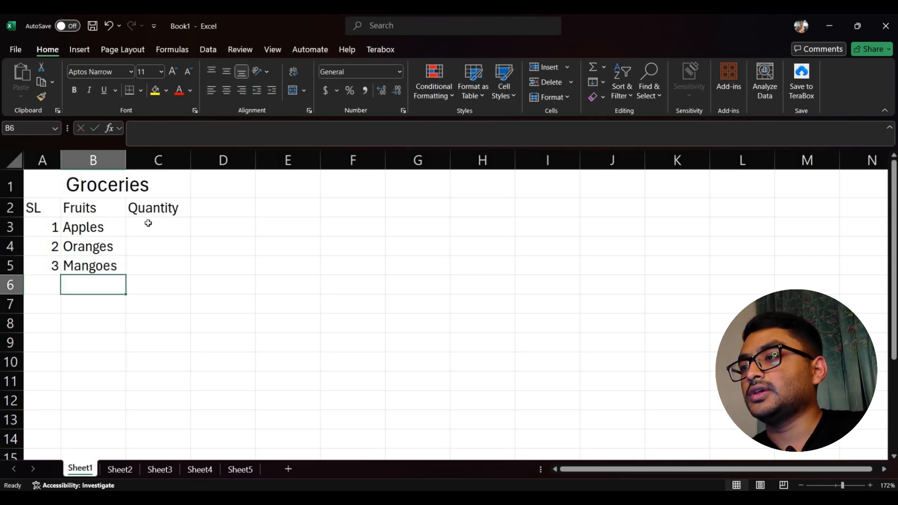
- Enter the quantities 10, 8 and 15 under the Quantity header in cells C3 to C5
{"action": "left_click", "coordinate": [147, 223]}
{"action": "type", "text": "10"}
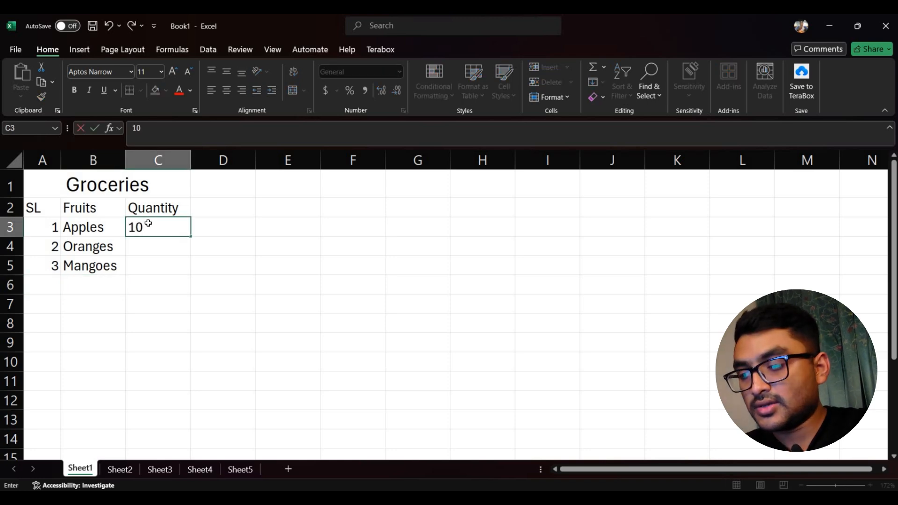
{"action": "key", "text": "Return"}
{"action": "type", "text": "8"}
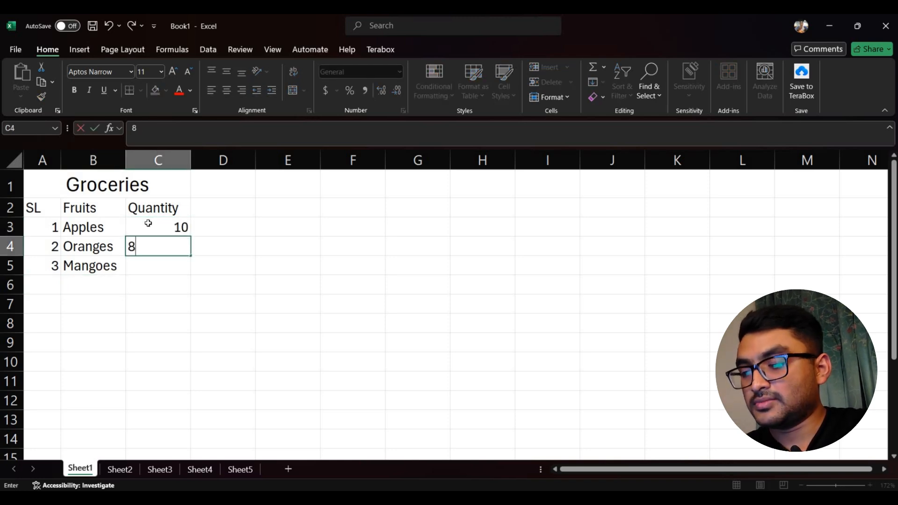
{"action": "key", "text": "Return"}
{"action": "type", "text": "15"}
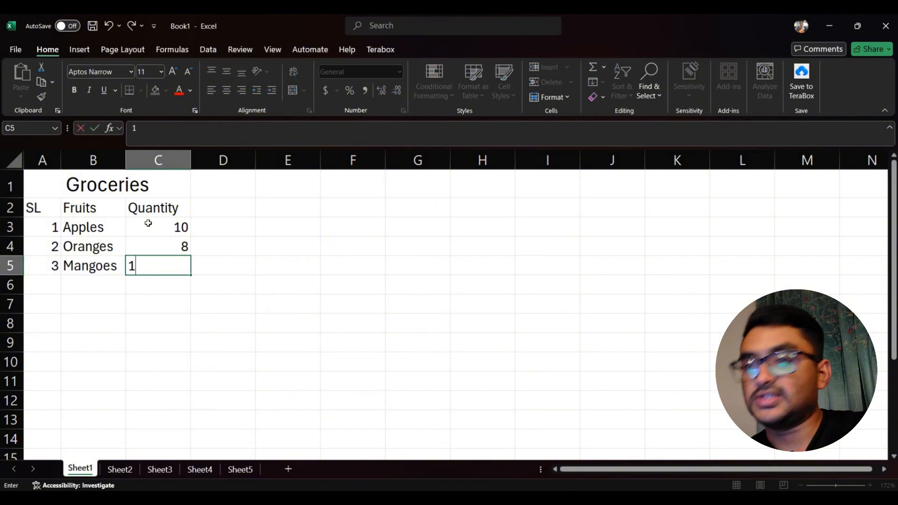
{"action": "key", "text": "Return"}
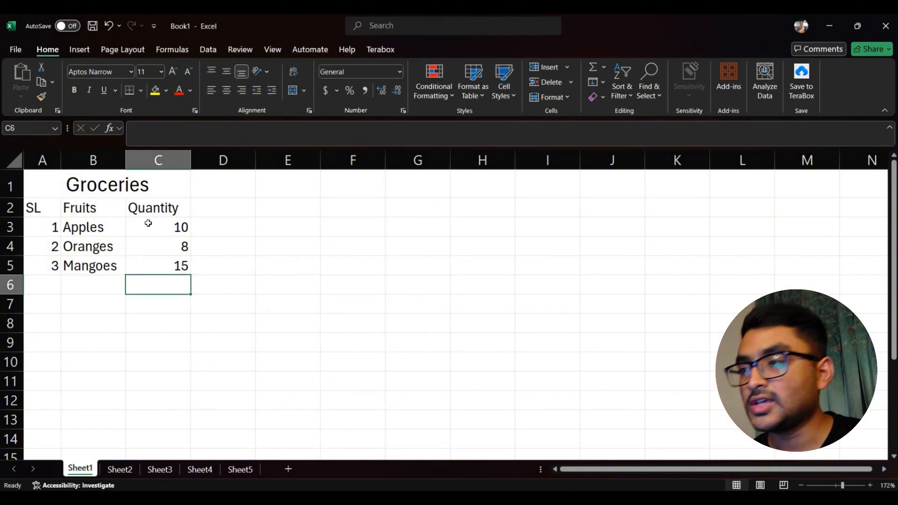
{"action": "left_click", "coordinate": [83, 274]}
{"action": "left_click", "coordinate": [59, 185]}
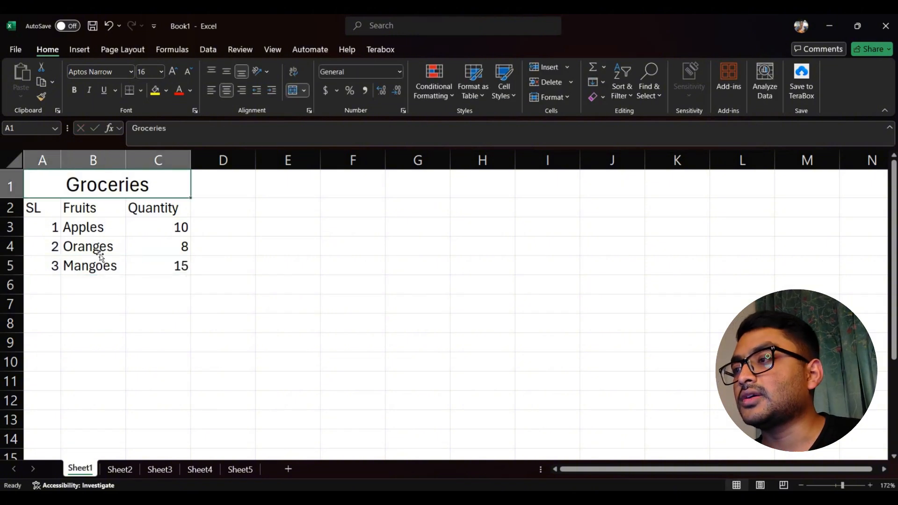
{"action": "left_click", "coordinate": [101, 254]}
{"action": "left_click", "coordinate": [203, 317]}
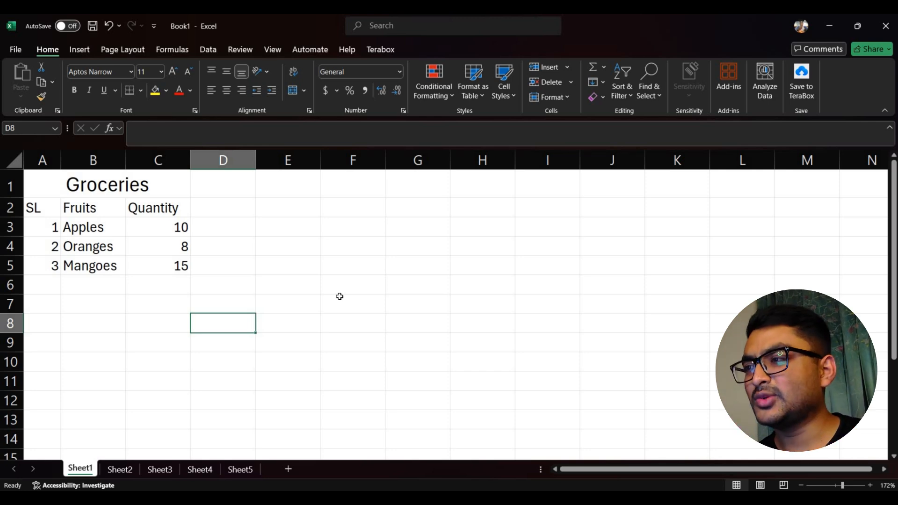
{"action": "left_click", "coordinate": [44, 179]}
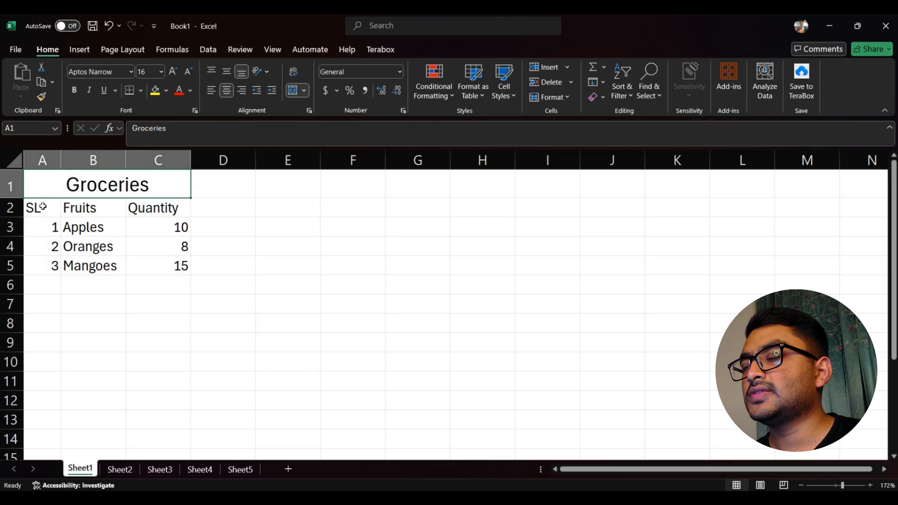
{"action": "left_click", "coordinate": [57, 282]}
{"action": "left_click", "coordinate": [74, 283]}
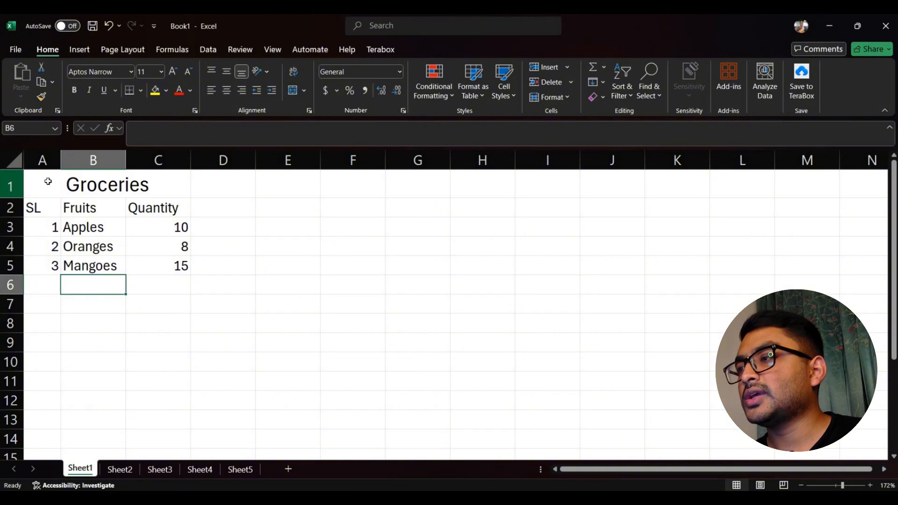
- Apply All Borders to the whole groceries table in cells A1 to C5
{"action": "left_click", "coordinate": [65, 180]}
{"action": "left_click_drag", "start_coordinate": [59, 211], "coordinate": [66, 263]}
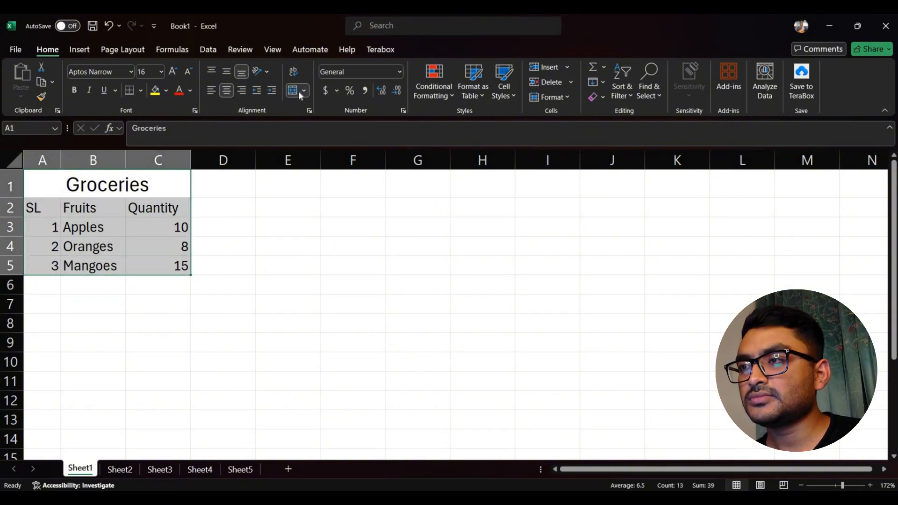
{"action": "left_click", "coordinate": [140, 90]}
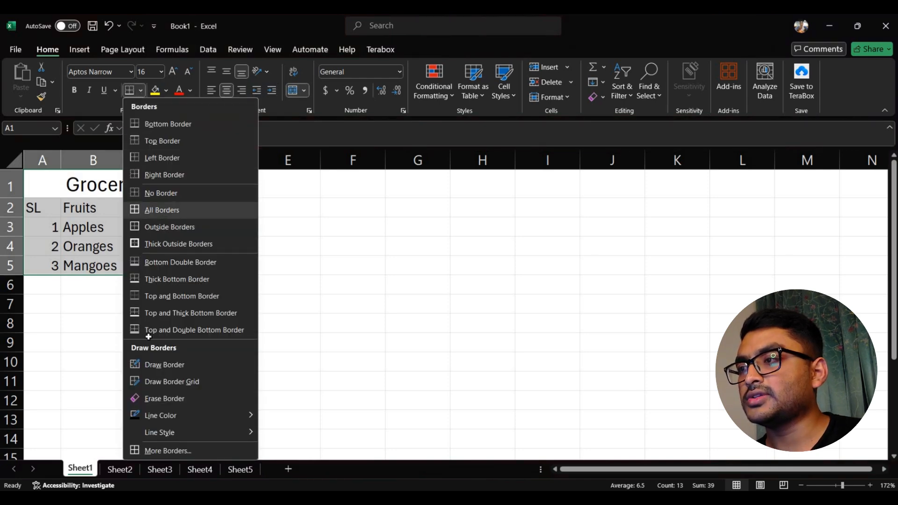
{"action": "left_click", "coordinate": [152, 211]}
{"action": "left_click", "coordinate": [158, 342]}
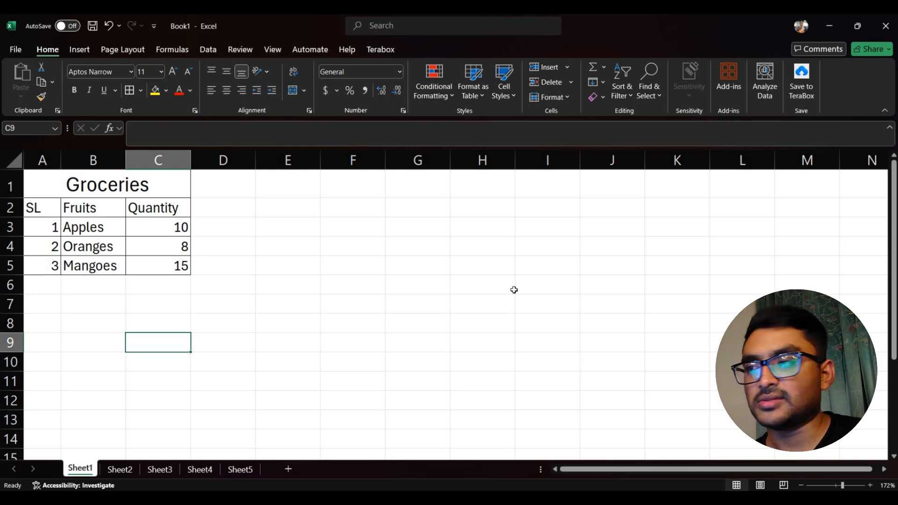
{"action": "left_click", "coordinate": [151, 221]}
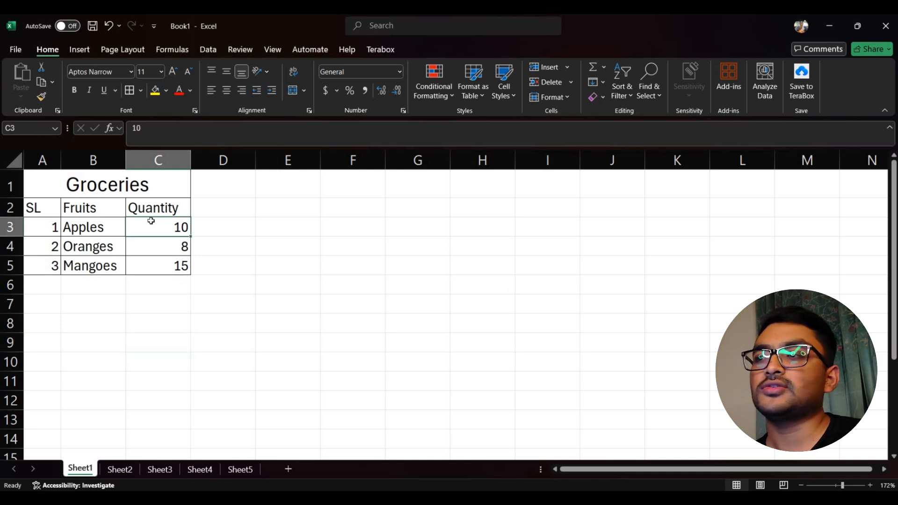
{"action": "left_click", "coordinate": [37, 181]}
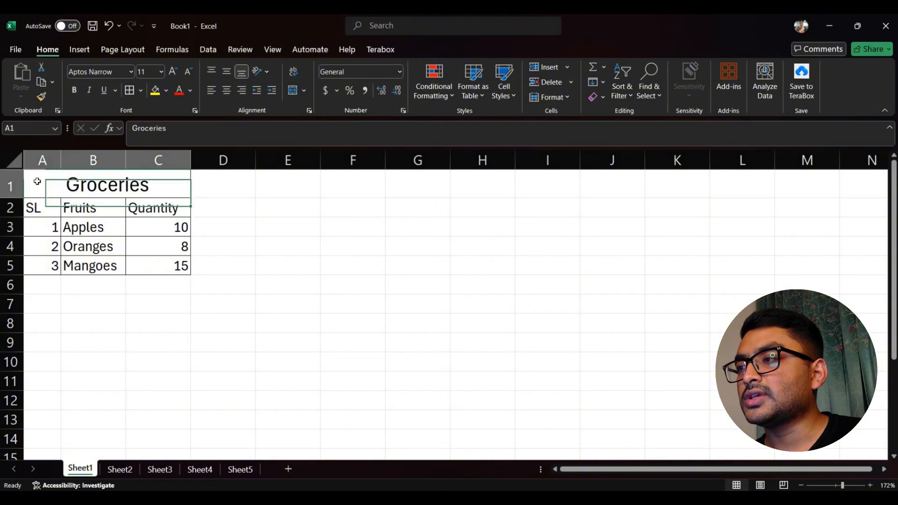
{"action": "left_click_drag", "start_coordinate": [37, 182], "coordinate": [59, 270]}
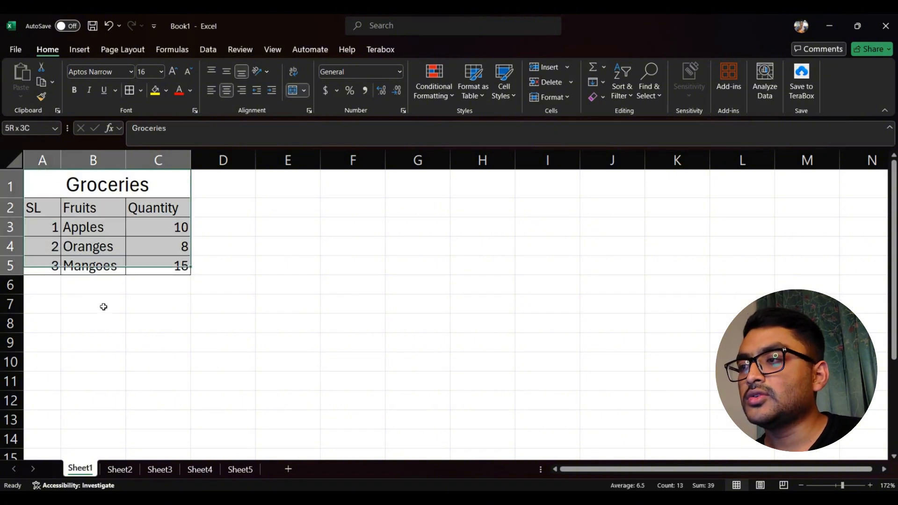
{"action": "left_click", "coordinate": [55, 203]}
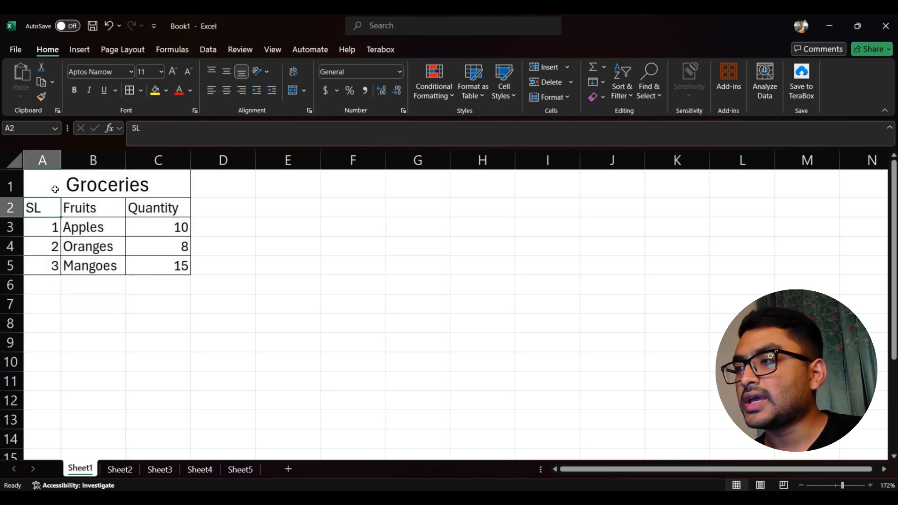
{"action": "left_click", "coordinate": [186, 179]}
{"action": "key", "text": "Right"}
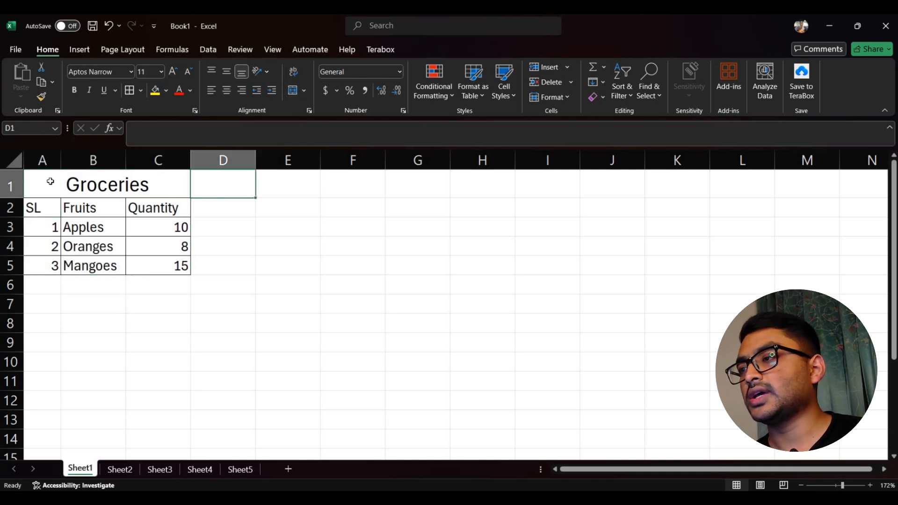
- Reapply All Borders to the groceries table A1:C5 and clear them with the No Border option
{"action": "left_click", "coordinate": [47, 183]}
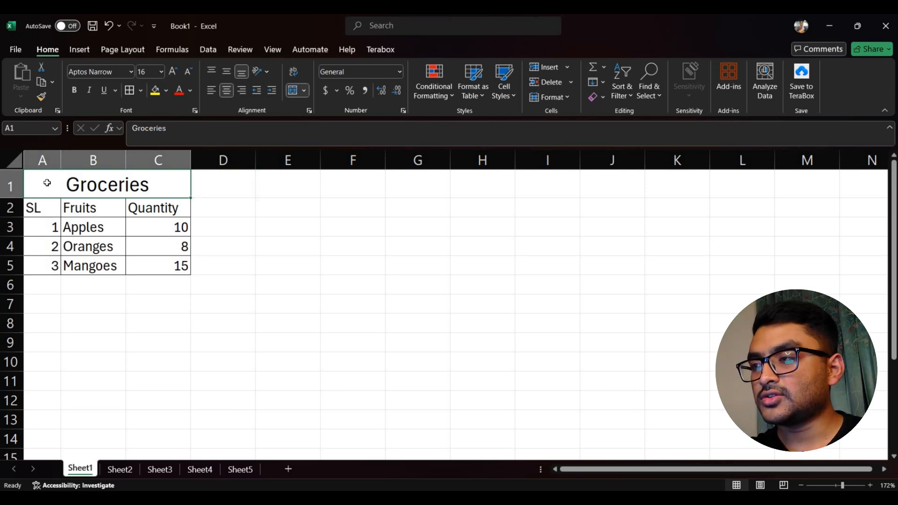
{"action": "key", "text": "ctrl+a"}
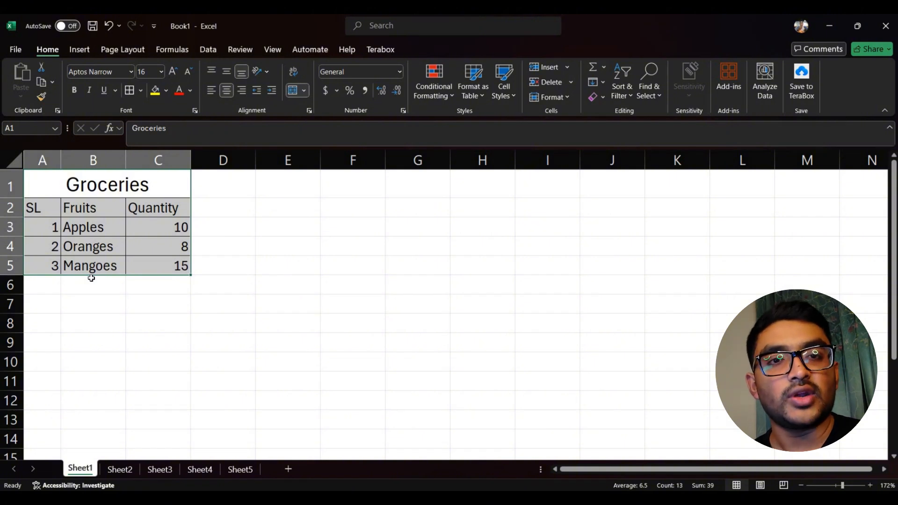
{"action": "left_click", "coordinate": [140, 91]}
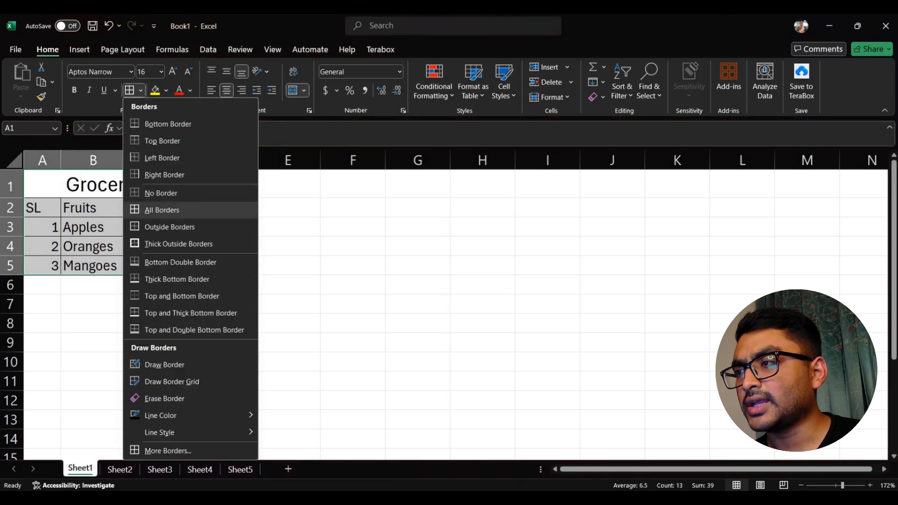
{"action": "left_click", "coordinate": [159, 210]}
{"action": "left_click", "coordinate": [140, 92]}
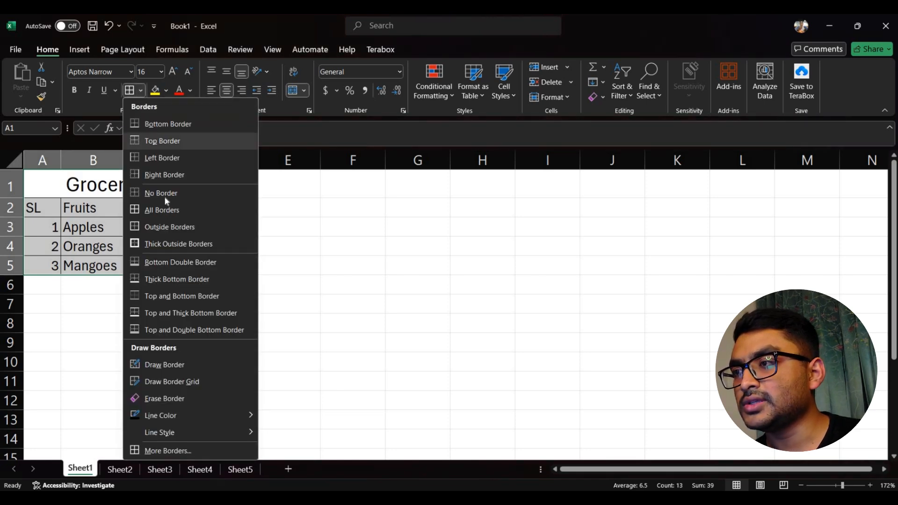
{"action": "left_click", "coordinate": [168, 193]}
{"action": "left_click", "coordinate": [227, 266]}
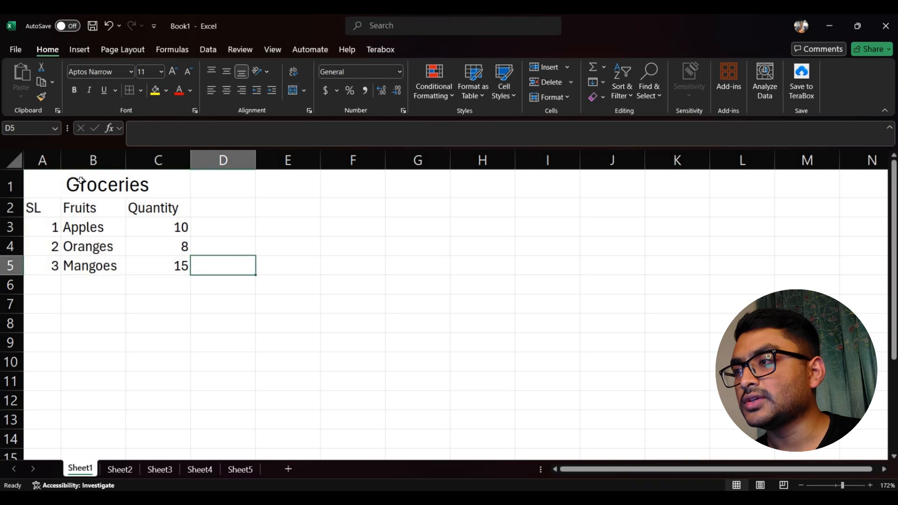
- Apply All Borders again to the groceries table in cells A1 to C5
{"action": "left_click", "coordinate": [81, 180]}
{"action": "left_click_drag", "start_coordinate": [81, 180], "coordinate": [161, 266]}
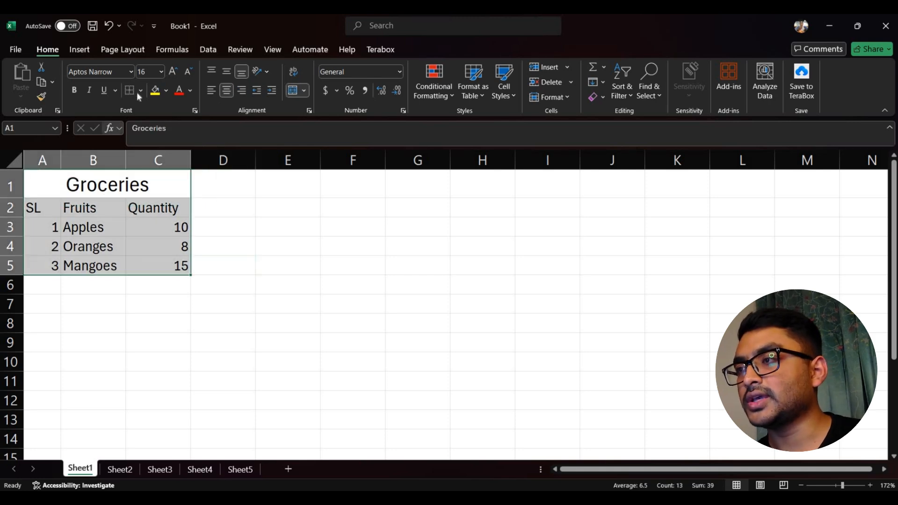
{"action": "left_click", "coordinate": [141, 90]}
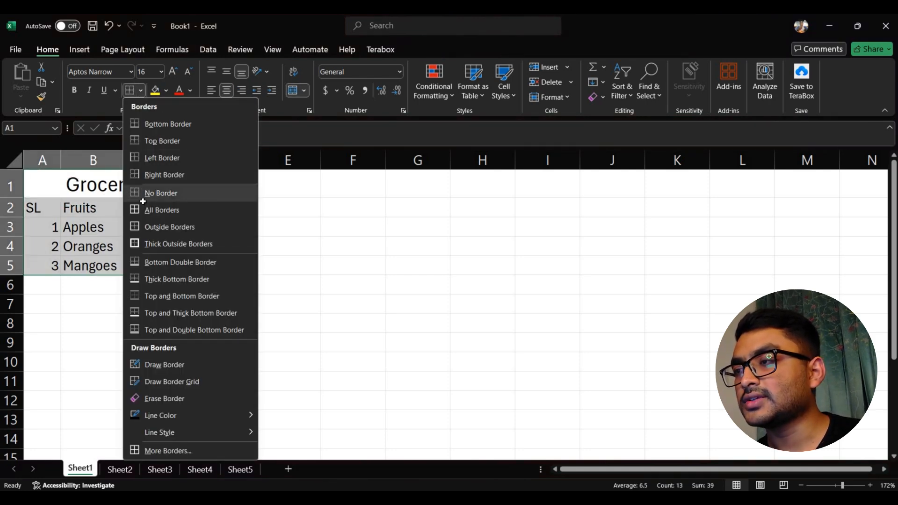
{"action": "left_click", "coordinate": [143, 198]}
{"action": "left_click", "coordinate": [140, 92]}
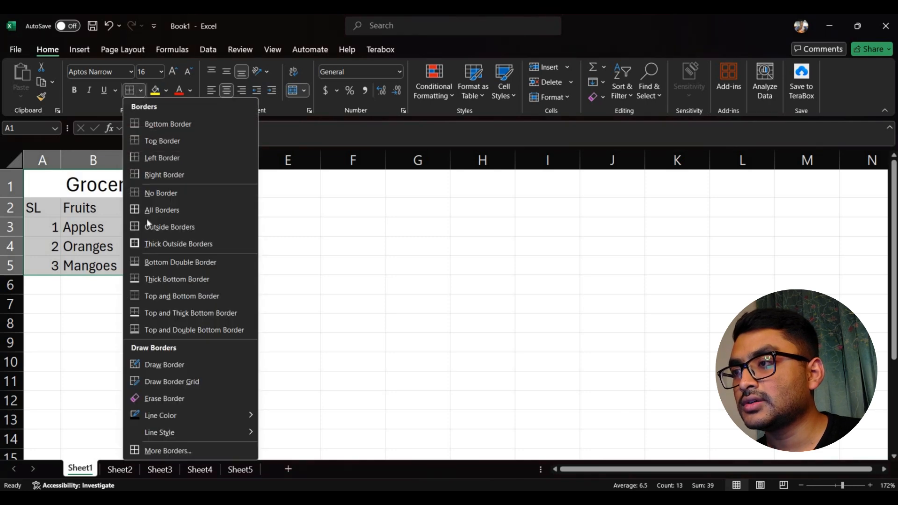
{"action": "left_click", "coordinate": [147, 219]}
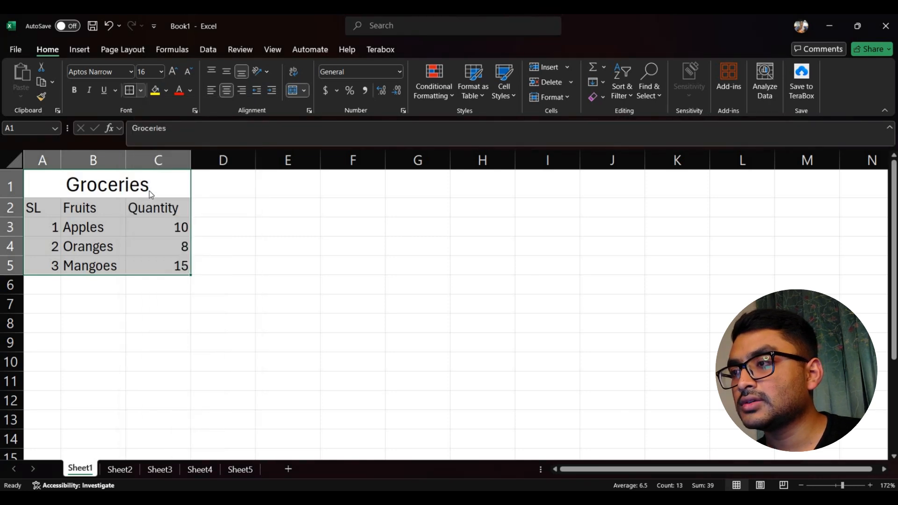
{"action": "left_click", "coordinate": [143, 91]}
{"action": "left_click", "coordinate": [153, 208]}
{"action": "left_click", "coordinate": [176, 324]}
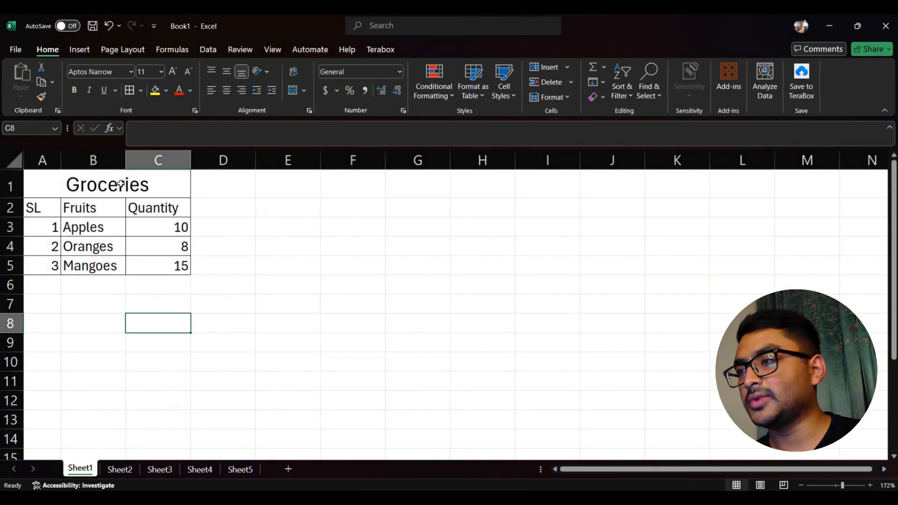
- Fill the merged Groceries title cell with a light blue theme color
{"action": "left_click", "coordinate": [66, 180]}
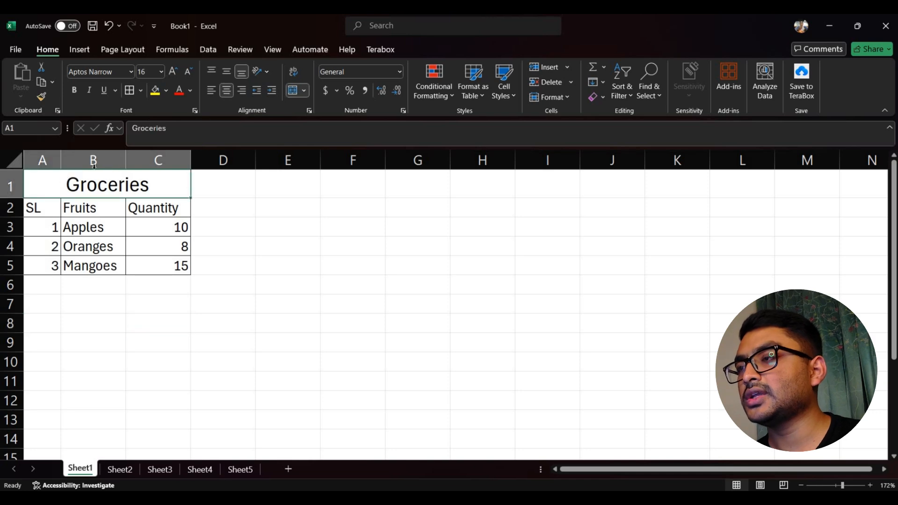
{"action": "left_click", "coordinate": [190, 91]}
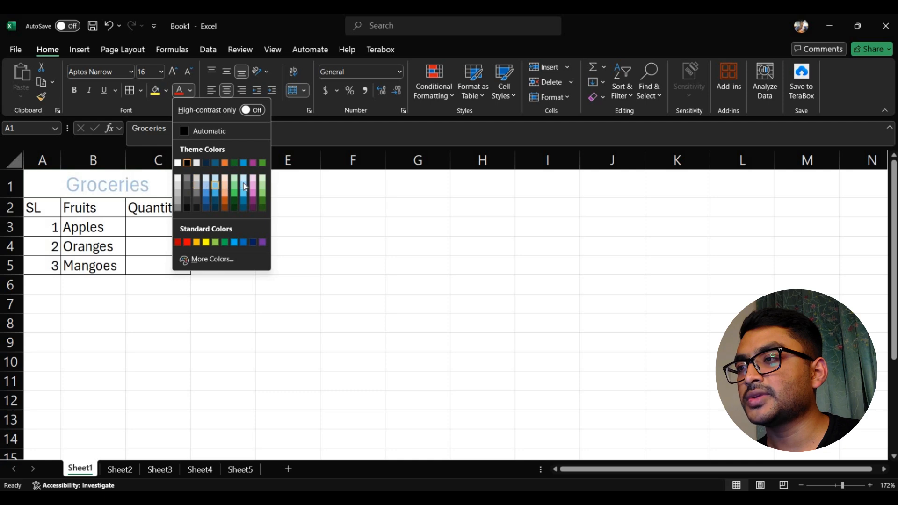
{"action": "left_click", "coordinate": [166, 92]}
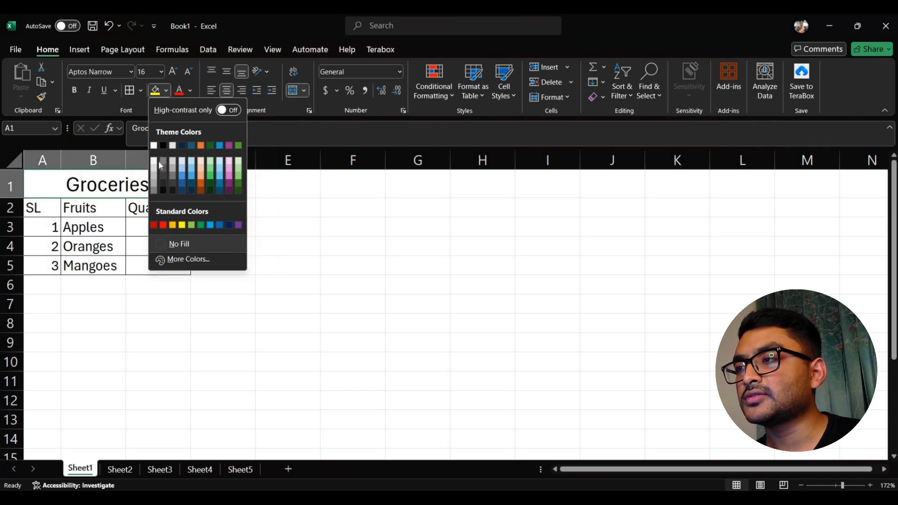
{"action": "left_click", "coordinate": [183, 170]}
- Fill the header cells SL, Fruits and Quantity in A2 to C2 with a light orange theme color
{"action": "left_click", "coordinate": [66, 208]}
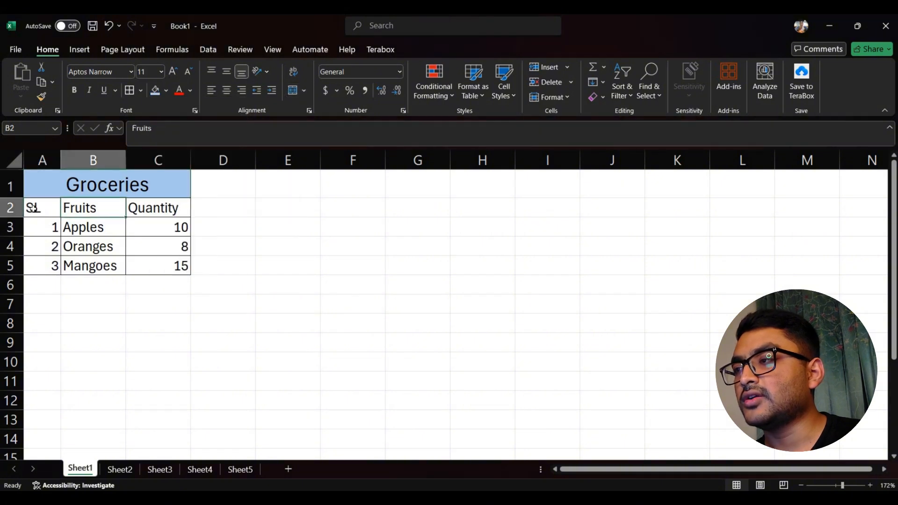
{"action": "left_click", "coordinate": [32, 209]}
{"action": "left_click_drag", "start_coordinate": [77, 209], "coordinate": [143, 210]}
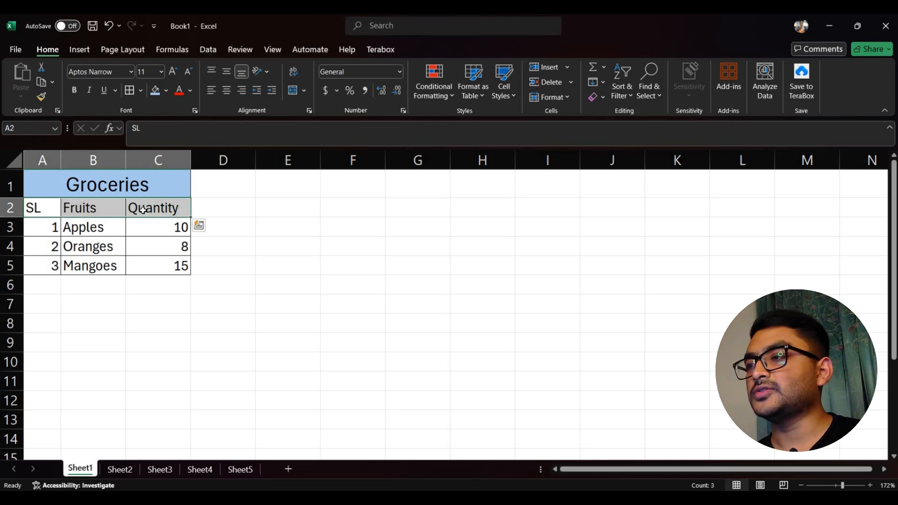
{"action": "left_click", "coordinate": [166, 91]}
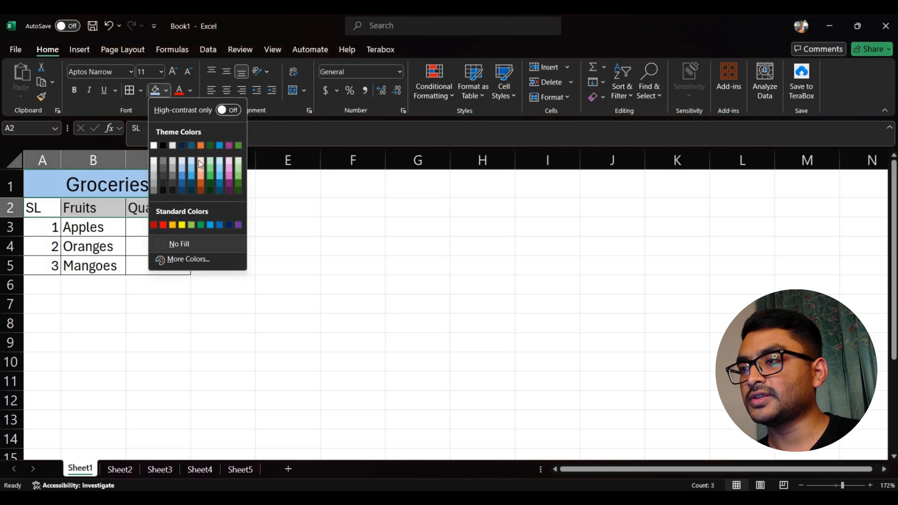
{"action": "left_click", "coordinate": [201, 167]}
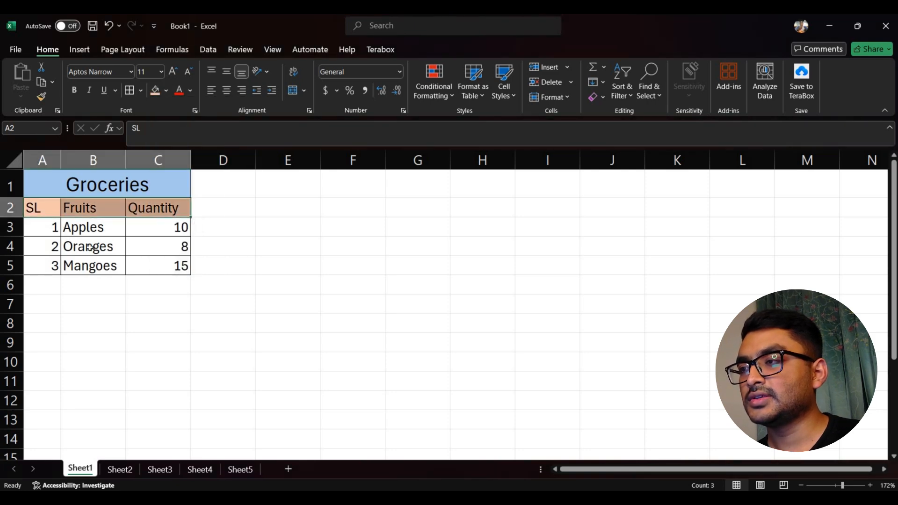
{"action": "left_click", "coordinate": [90, 248]}
{"action": "left_click", "coordinate": [41, 222]}
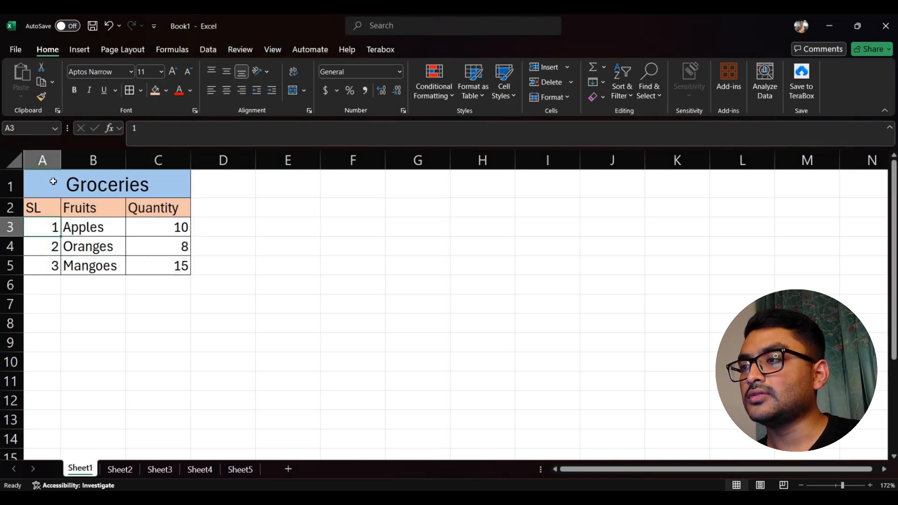
- Make the SL, Fruits and Quantity headers in cells A2 to C2 bold
{"action": "left_click", "coordinate": [53, 181]}
{"action": "left_click", "coordinate": [38, 206]}
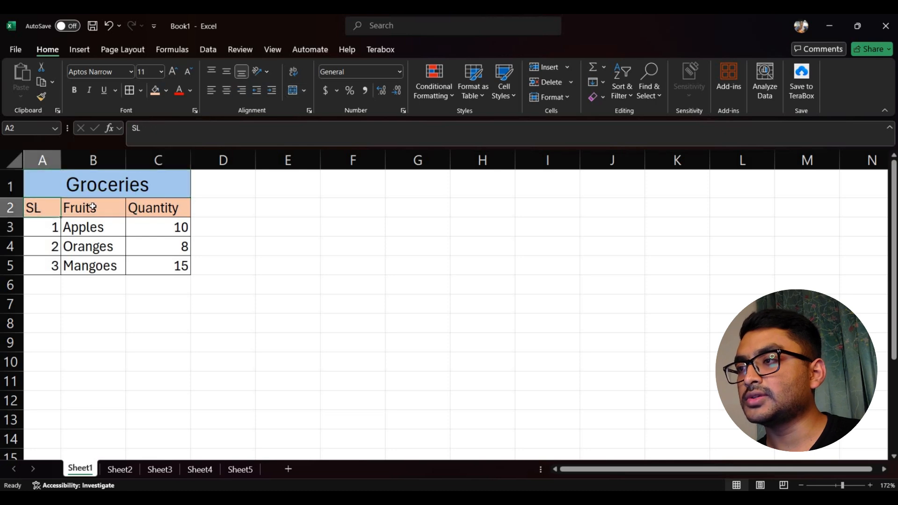
{"action": "left_click_drag", "start_coordinate": [42, 208], "coordinate": [159, 209]}
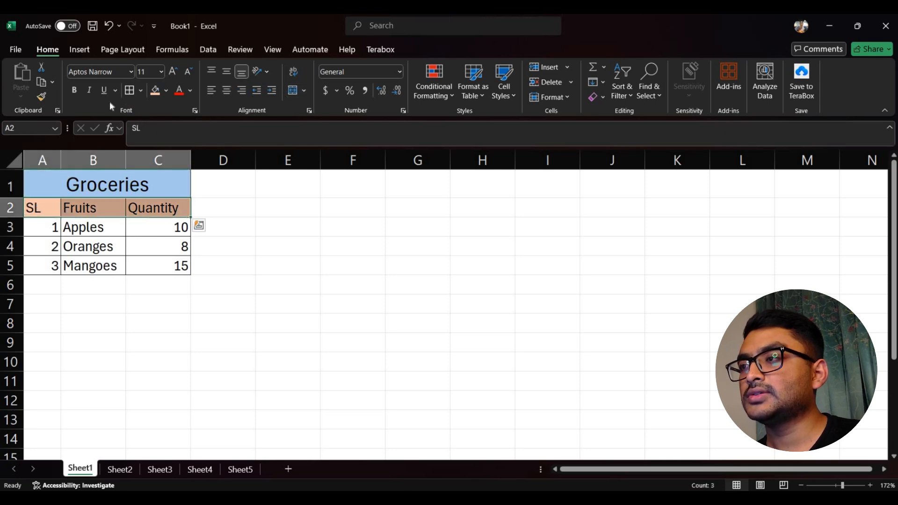
{"action": "left_click", "coordinate": [74, 91]}
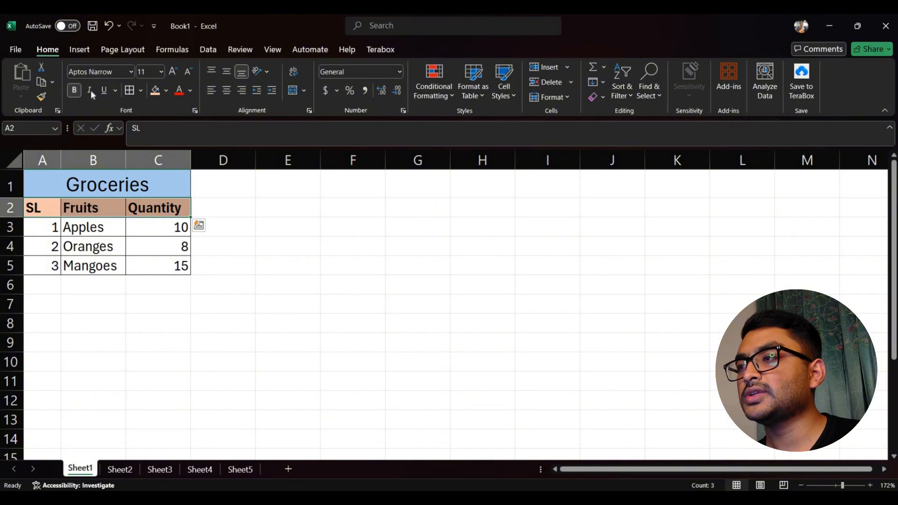
{"action": "left_click", "coordinate": [104, 91]}
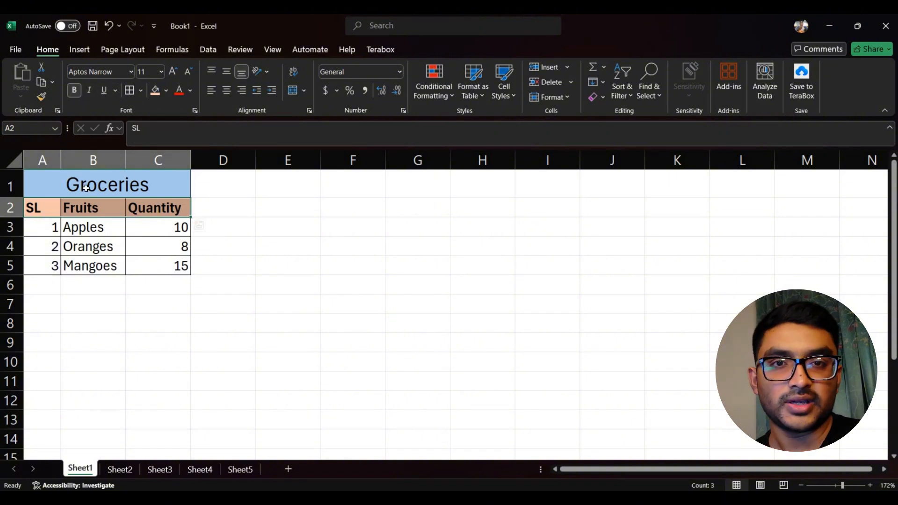
- Make the merged Groceries title in row 1 bold
{"action": "left_click", "coordinate": [108, 184]}
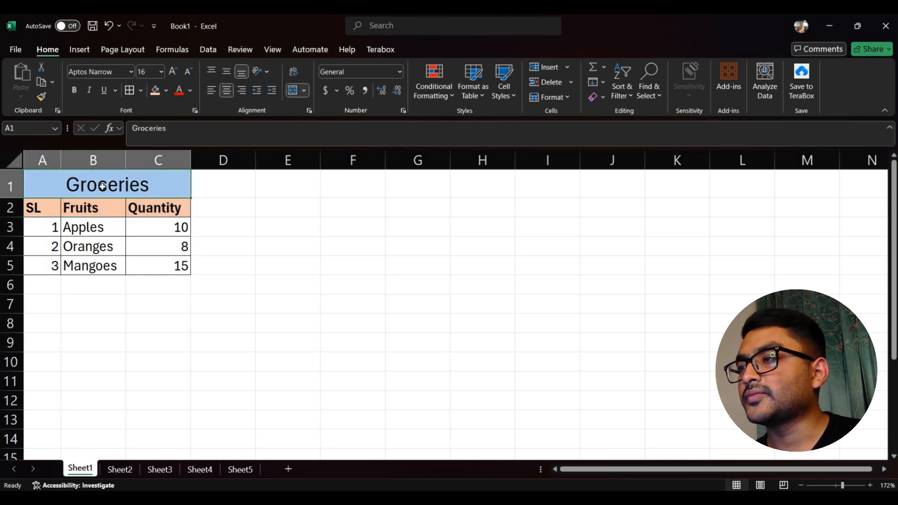
{"action": "left_click", "coordinate": [75, 90]}
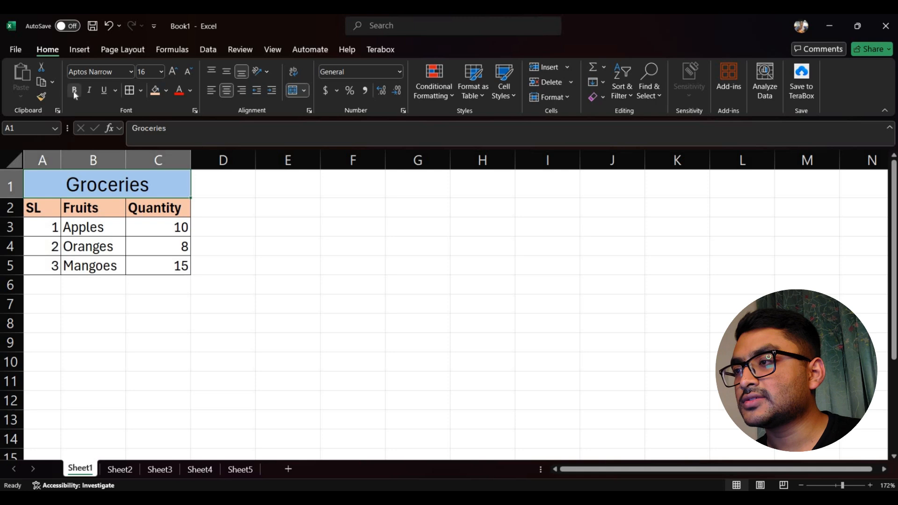
{"action": "left_click", "coordinate": [119, 319]}
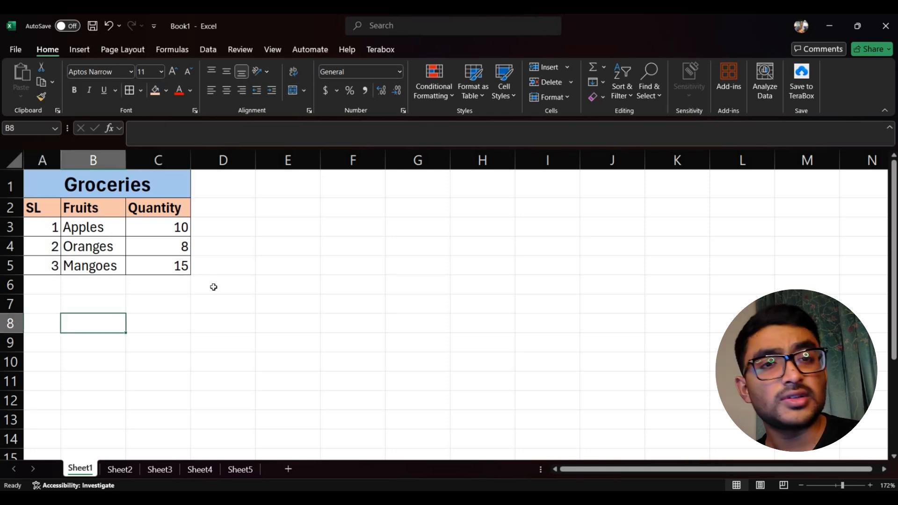
{"action": "left_click", "coordinate": [213, 287]}
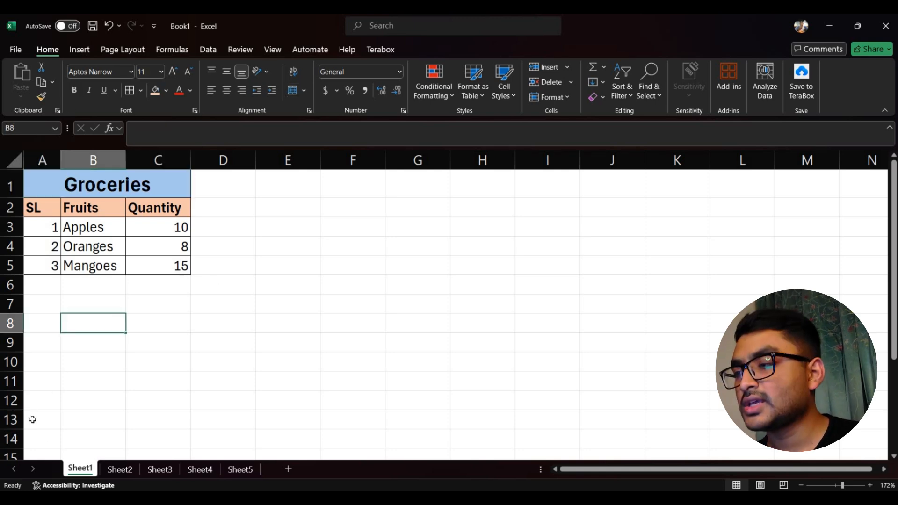
- Rename the worksheet Sheet1 as Grocery-1
{"action": "double_click", "coordinate": [80, 468]}
{"action": "type", "text": "Grocer"}
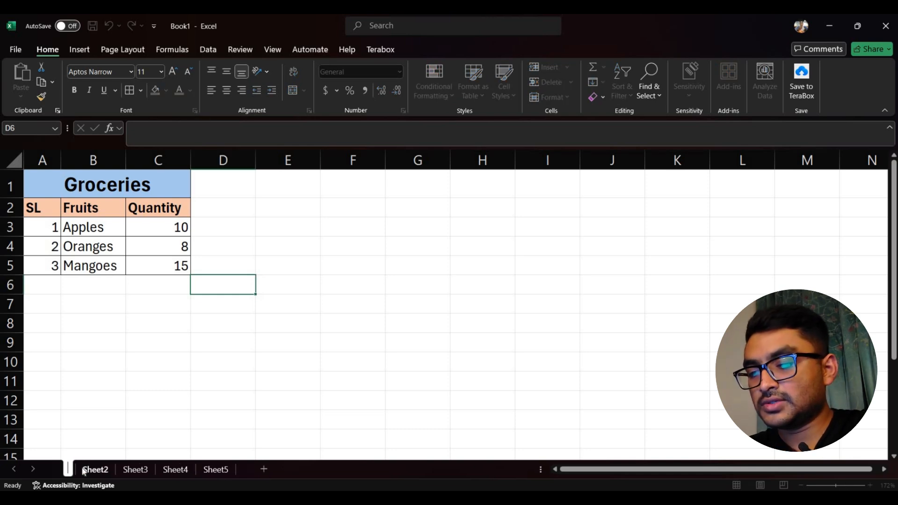
{"action": "type", "text": "y"}
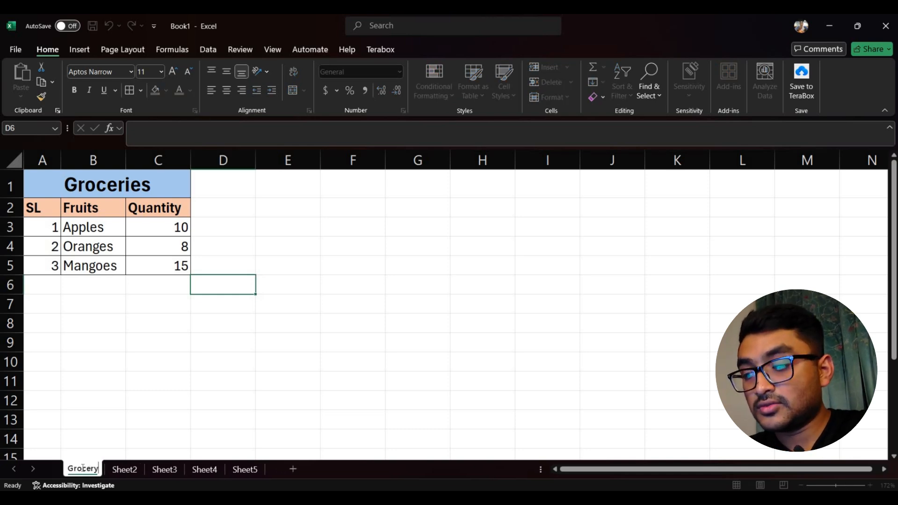
{"action": "type", "text": "-1"}
{"action": "key", "text": "Return"}
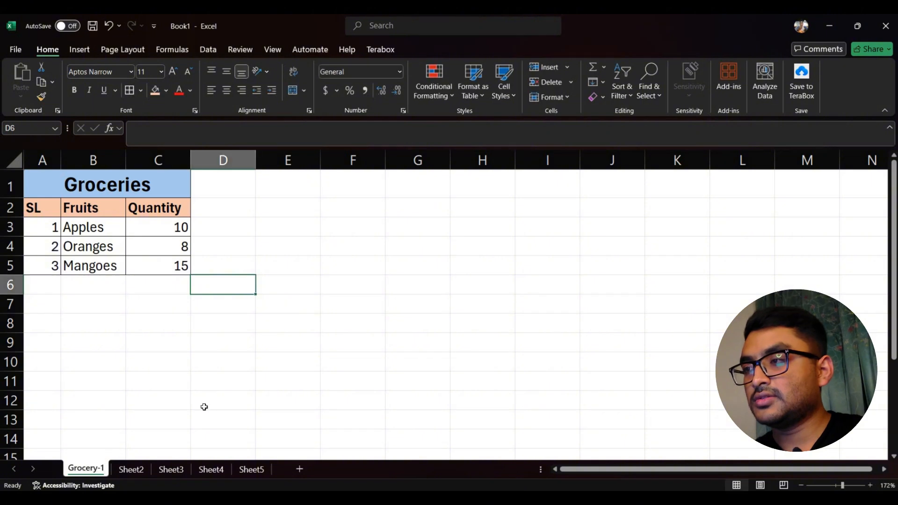
- Rename the worksheet Sheet2 as Grocery-2 and return to the Grocery-1 sheet
{"action": "left_click", "coordinate": [132, 470]}
{"action": "double_click", "coordinate": [133, 470]}
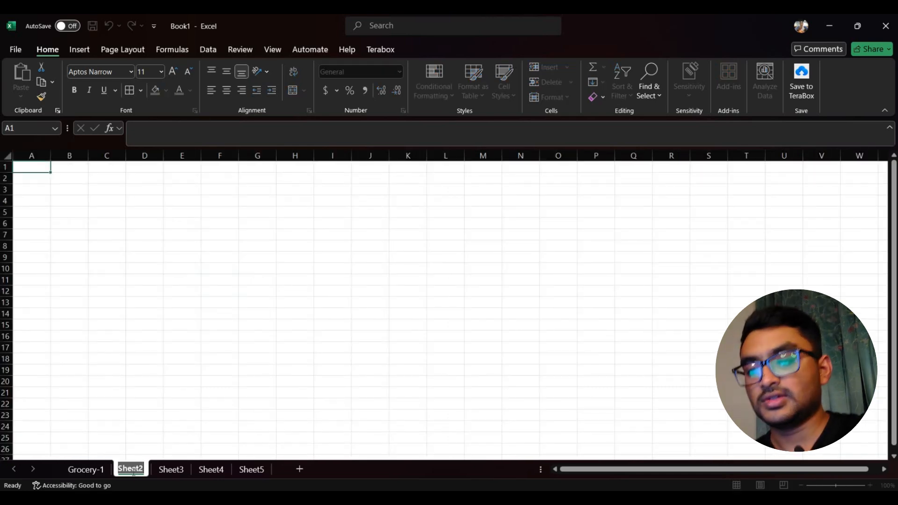
{"action": "type", "text": "G"}
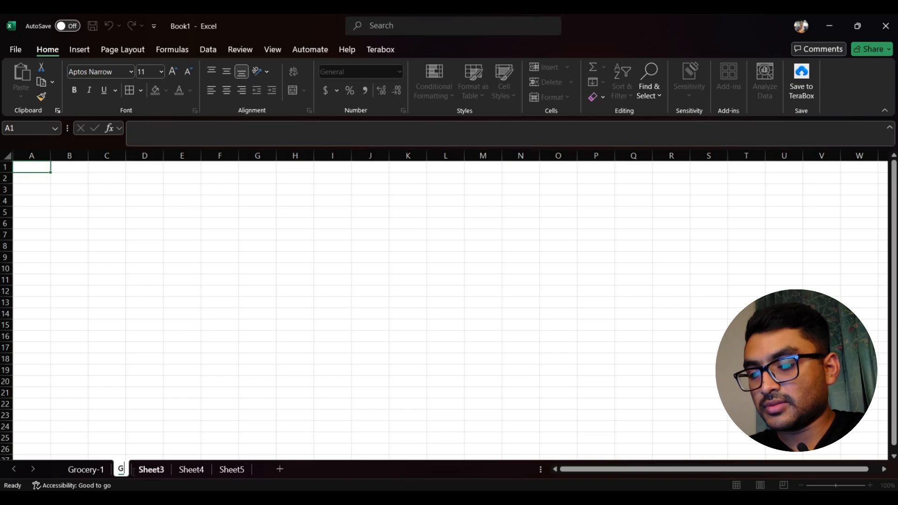
{"action": "type", "text": "rocery"}
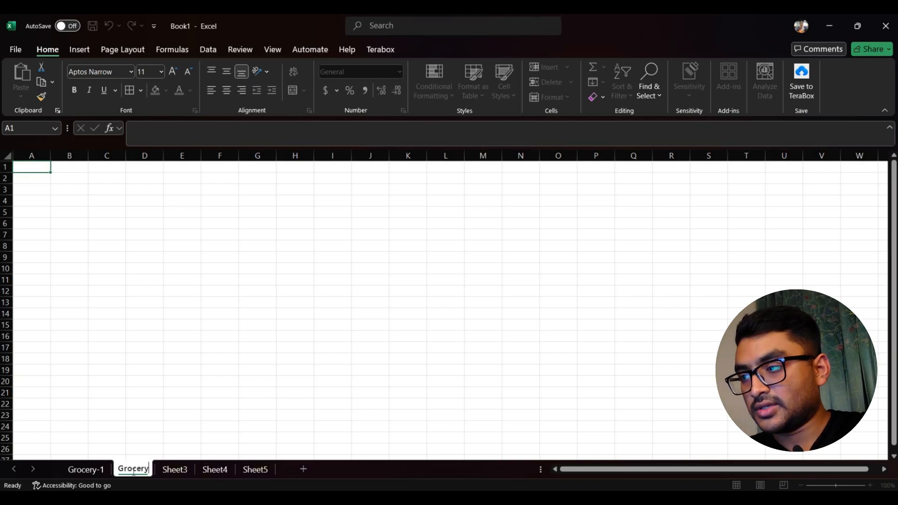
{"action": "type", "text": "-2"}
{"action": "key", "text": "Return"}
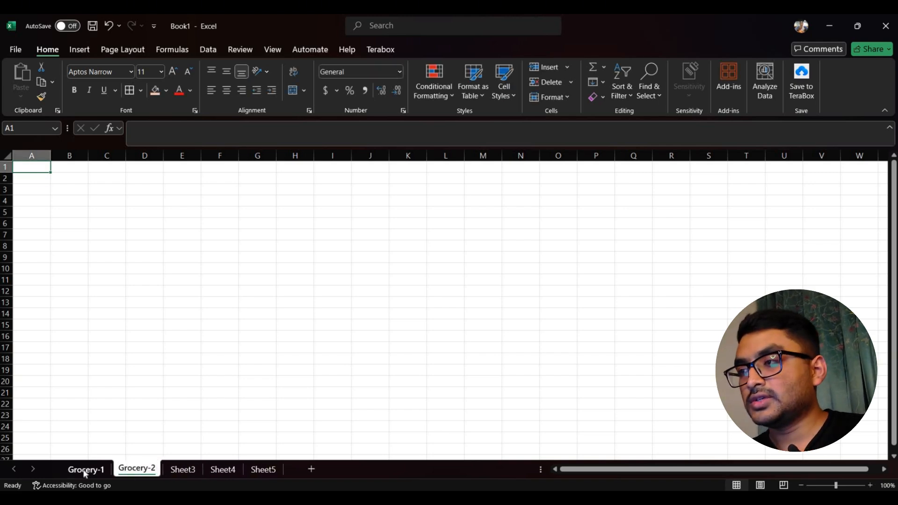
{"action": "left_click", "coordinate": [85, 470]}
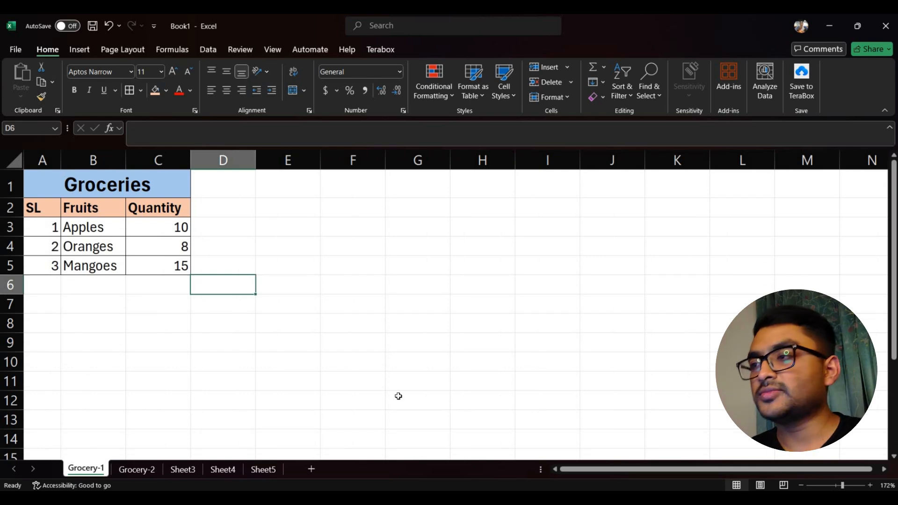